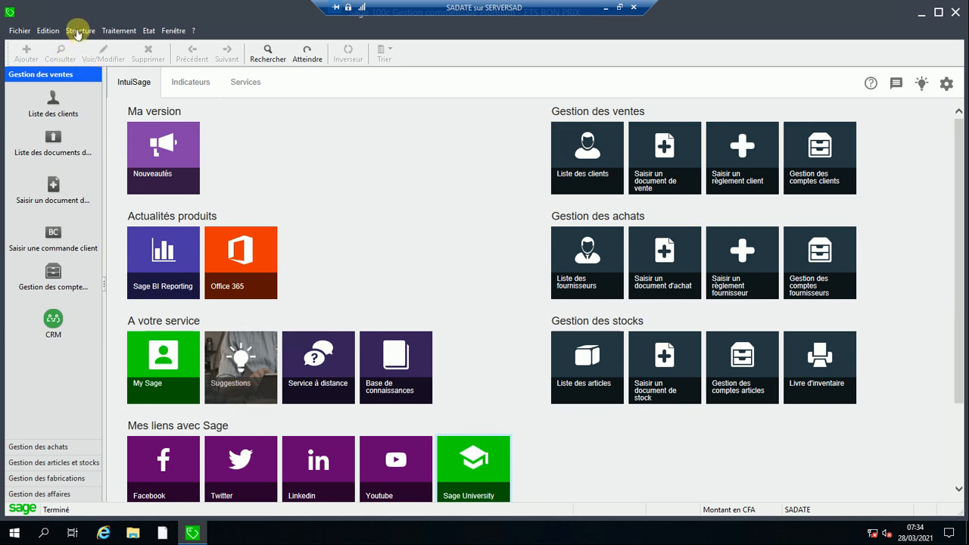
- Open the collaborators list and filter it to Vendeurs/représentants
click(79, 31)
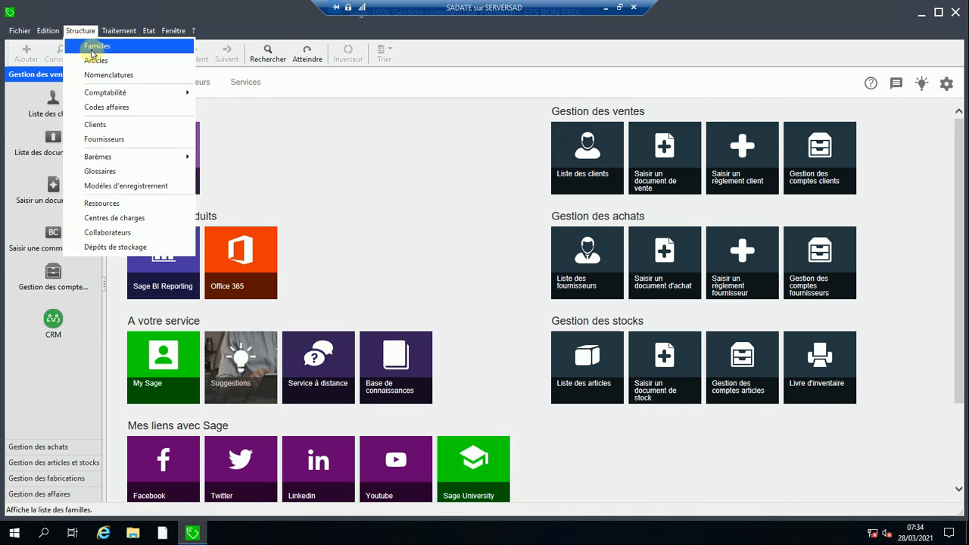
click(109, 232)
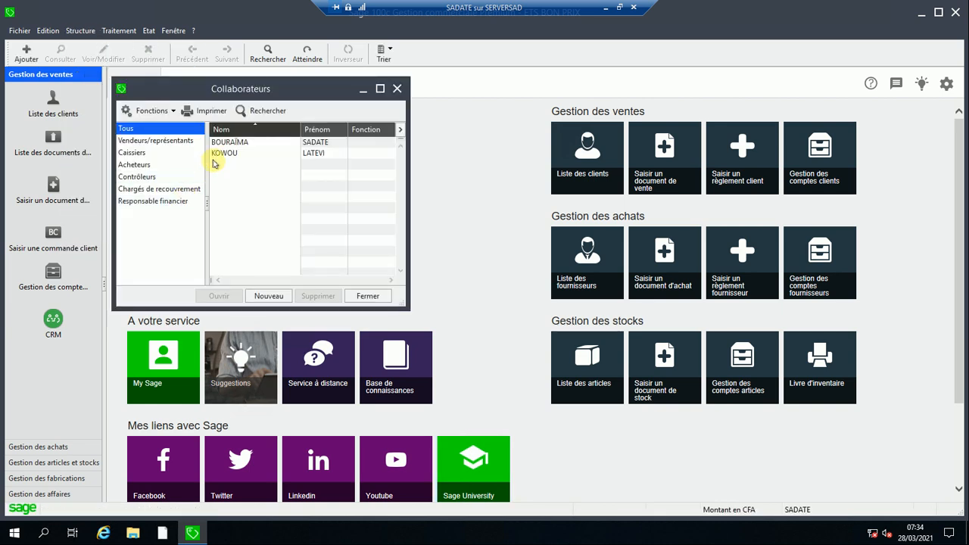
click(237, 128)
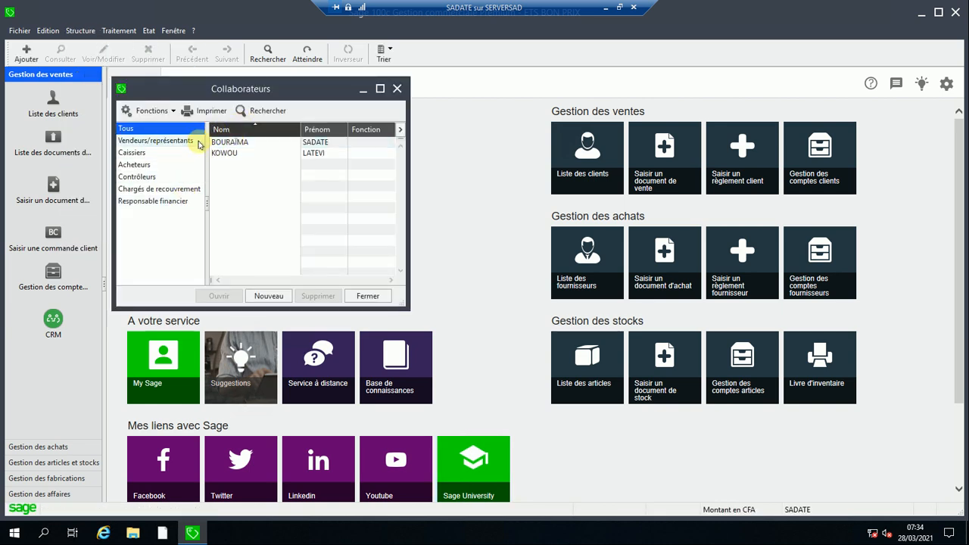
click(159, 142)
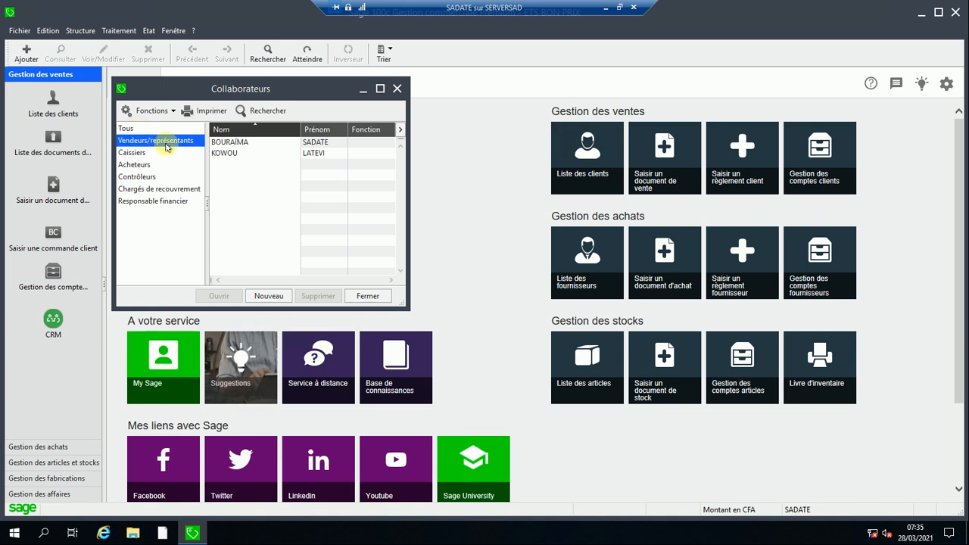
- Open the first representative's record and remove the Caissier role from their profile
double_click(231, 143)
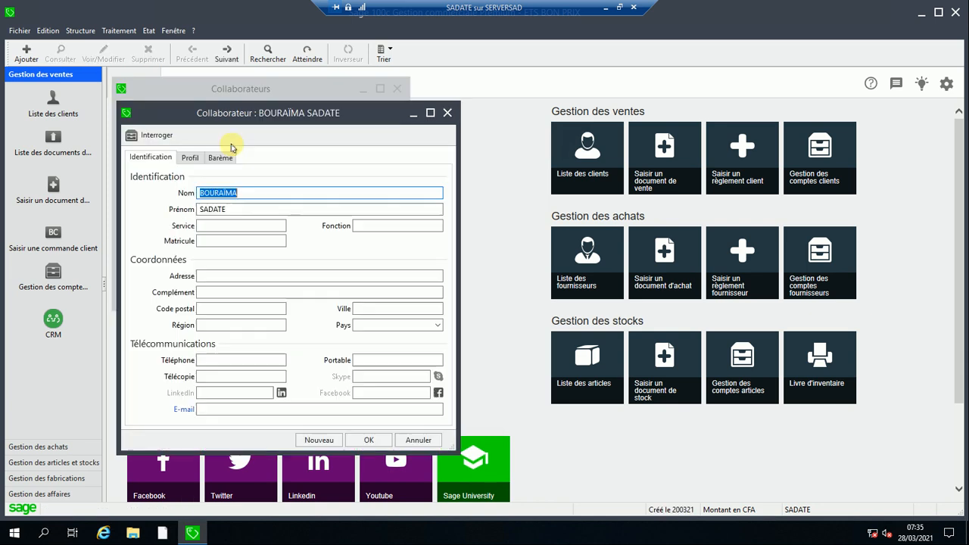
click(256, 193)
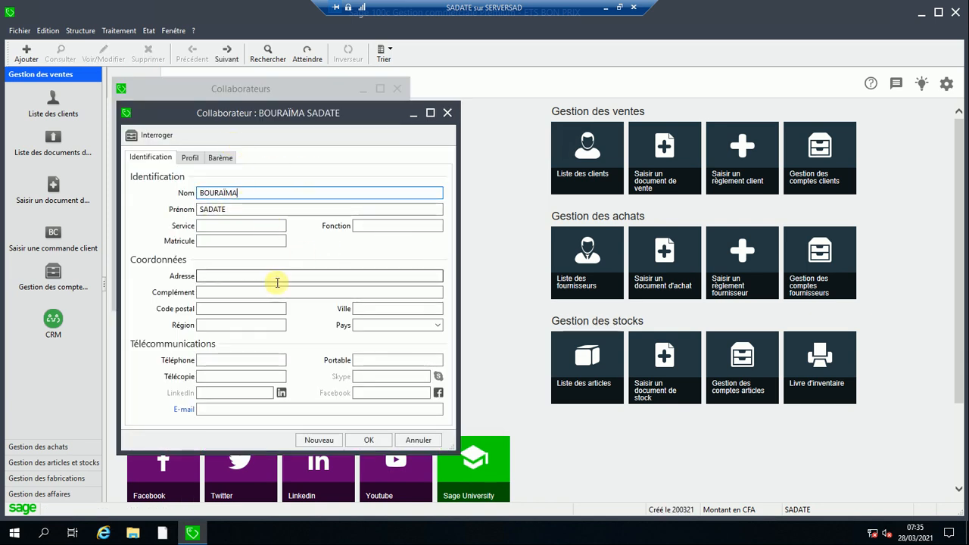
click(193, 158)
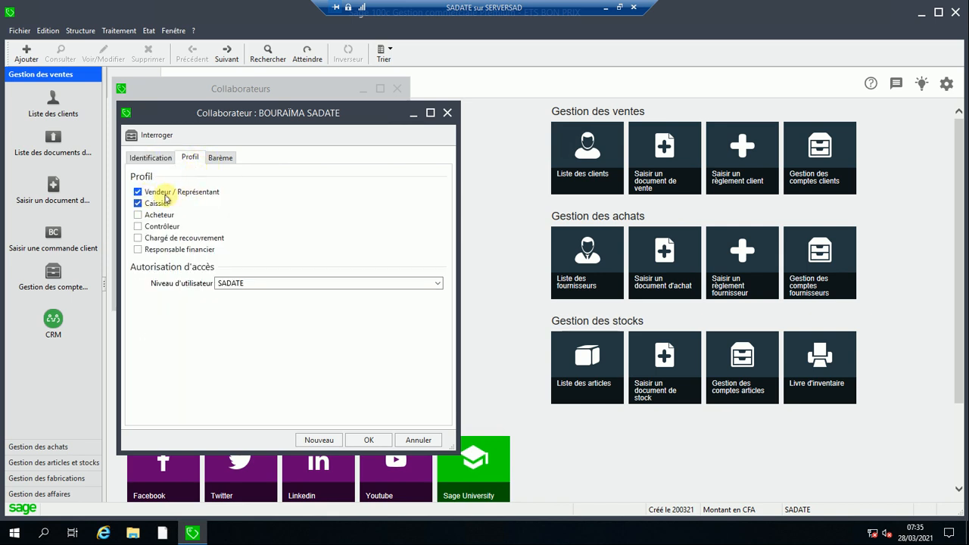
drag(227, 112, 320, 122)
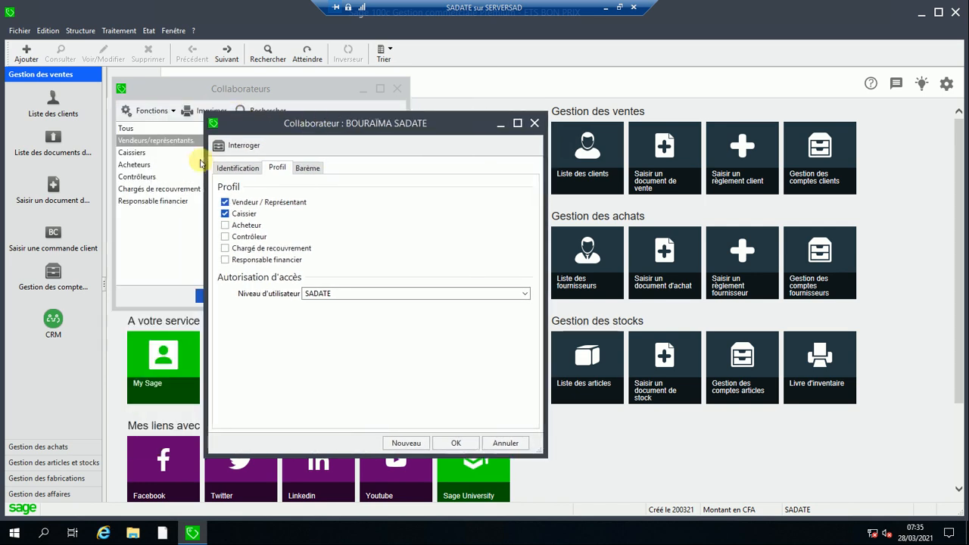
click(235, 219)
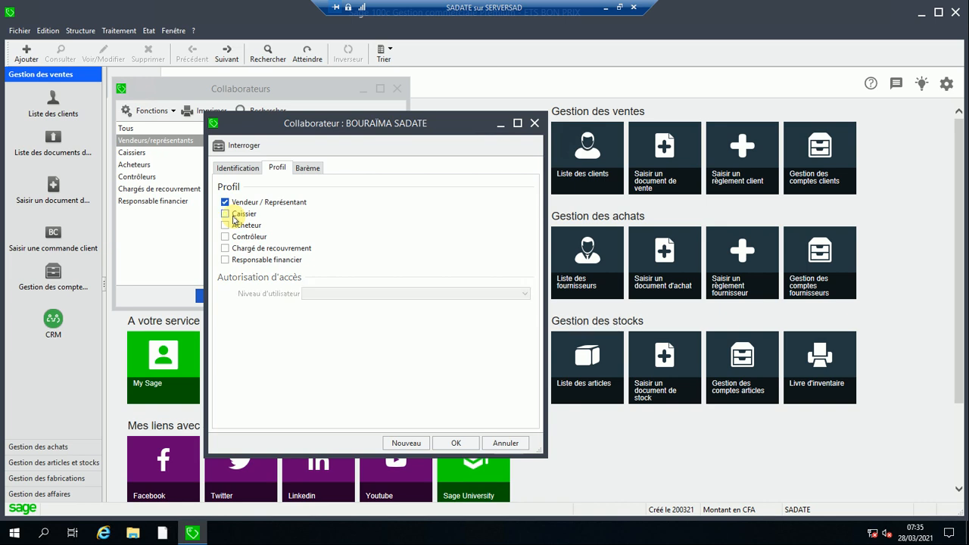
- Review the commission scales available for assignment to this collaborator, cancel the selection, and save the record
click(309, 168)
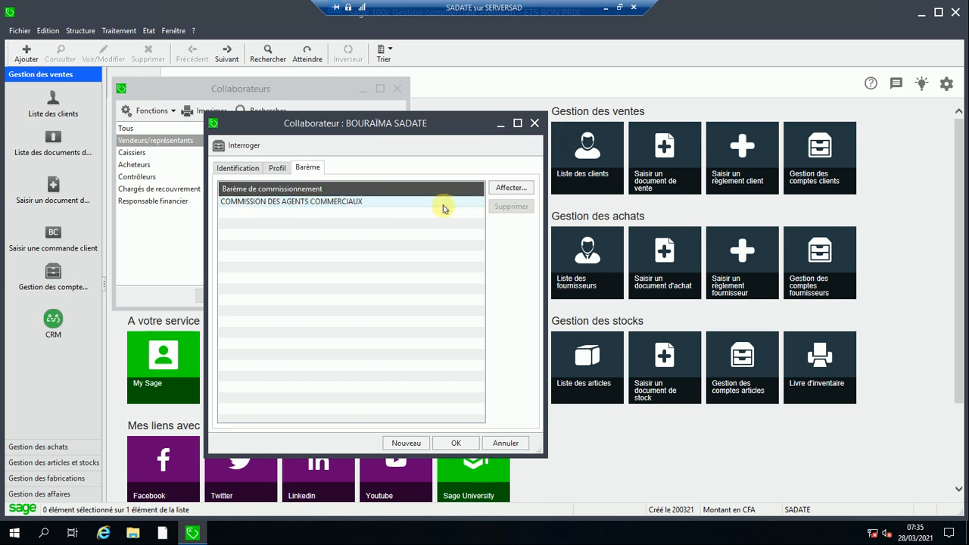
click(521, 194)
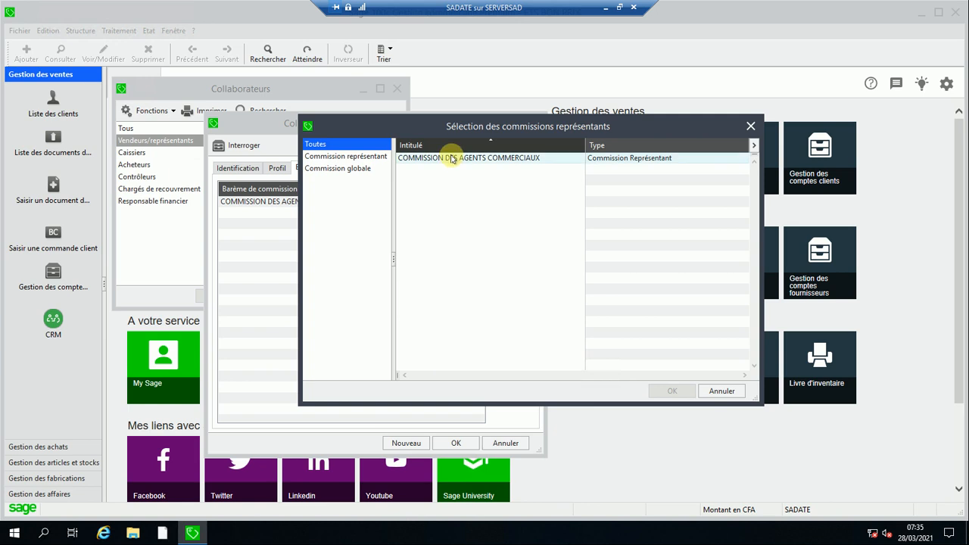
click(733, 390)
click(454, 444)
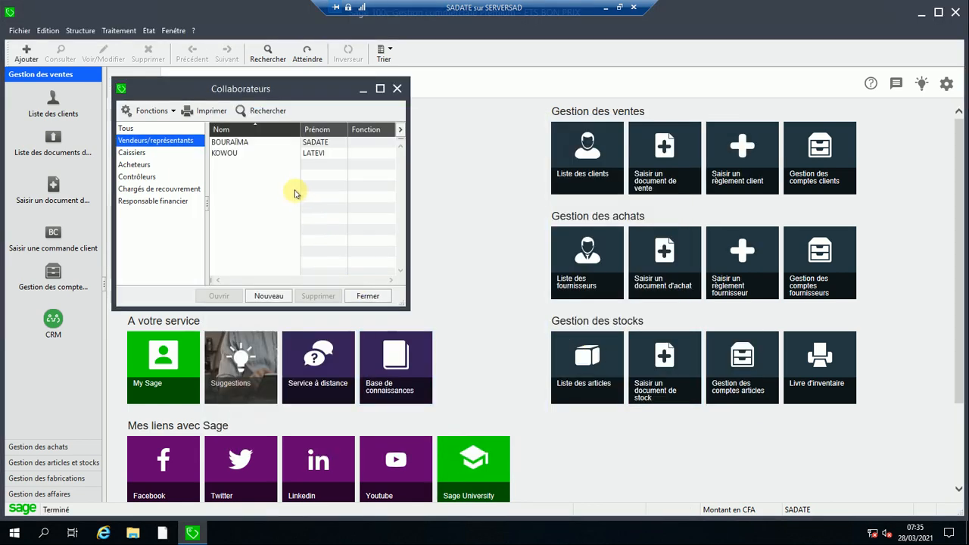
- Review the second representative's identification, profile and commission scale, and close the record and the collaborators list
double_click(227, 154)
click(249, 167)
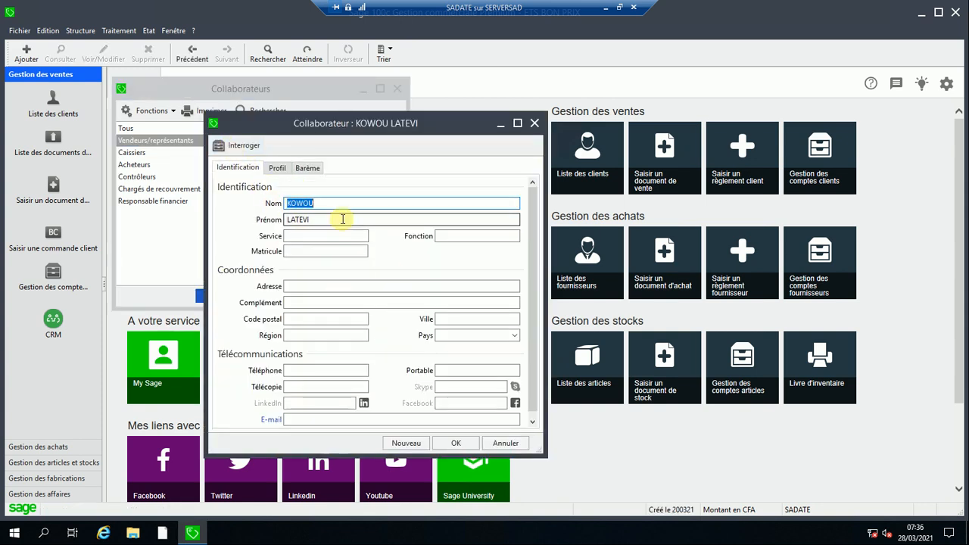
click(277, 168)
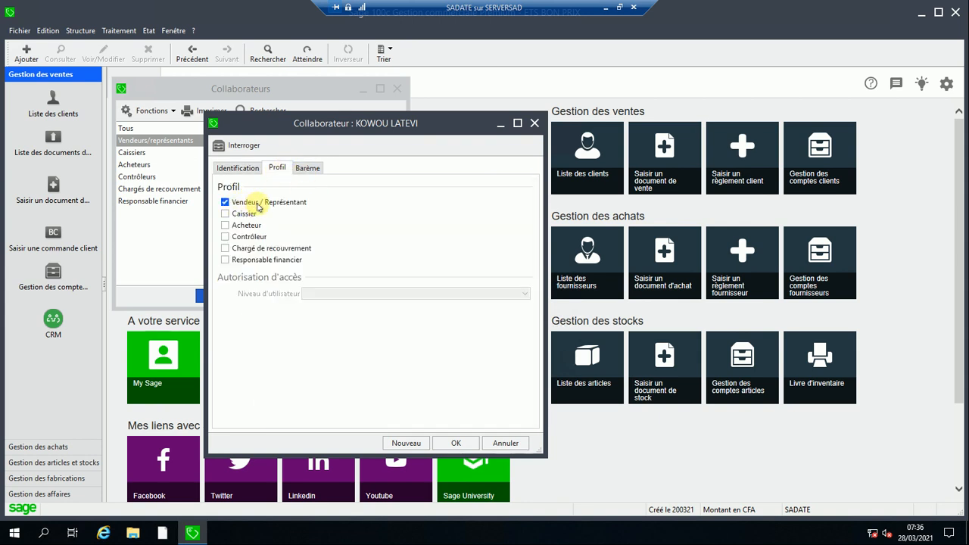
click(307, 168)
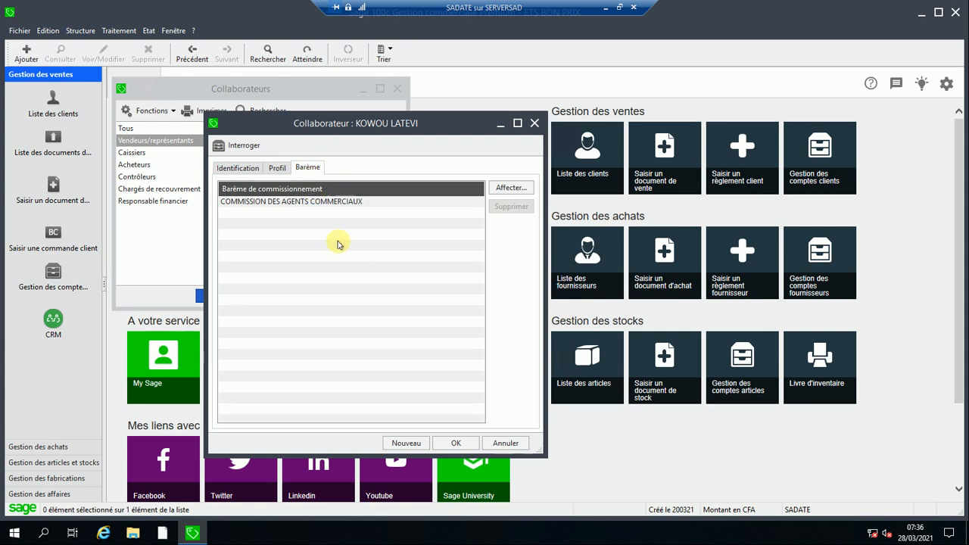
click(535, 123)
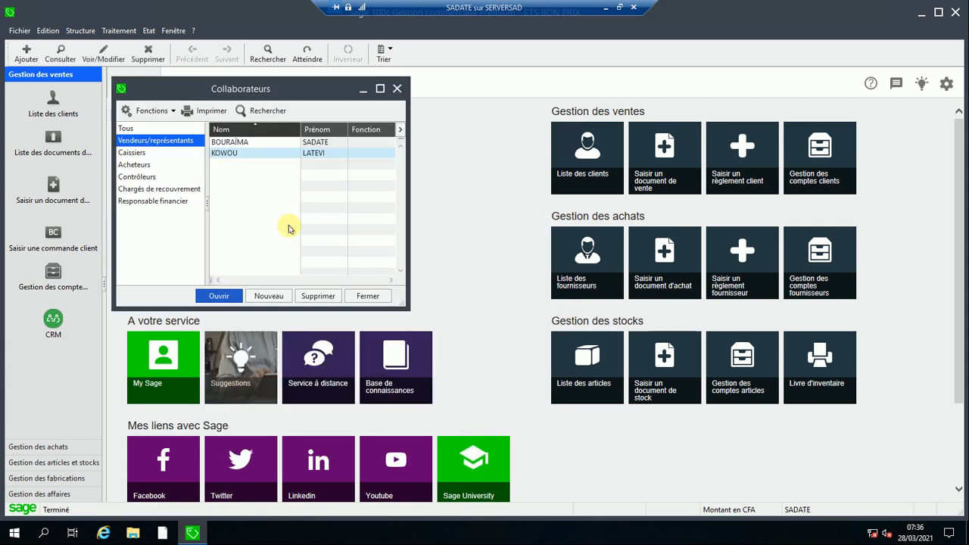
click(369, 296)
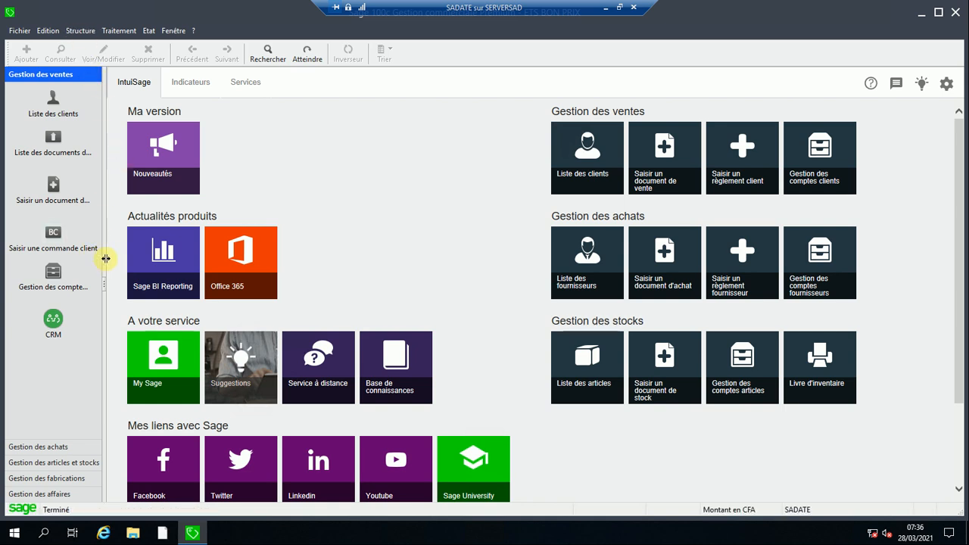
- Open the COMMISSION DES AGENTS COMMERCIAUX scale from the representative commissions list and maximize its window
click(85, 31)
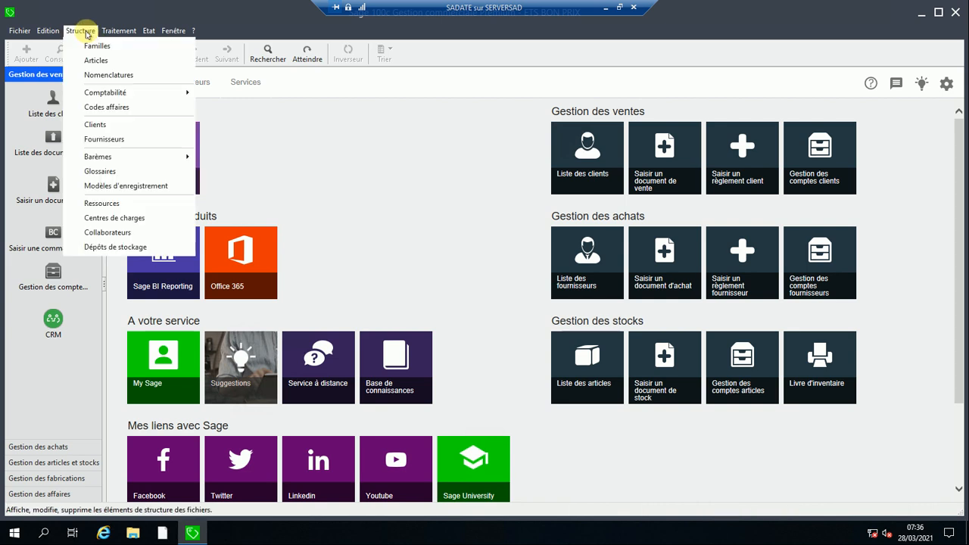
mouse_move(169, 157)
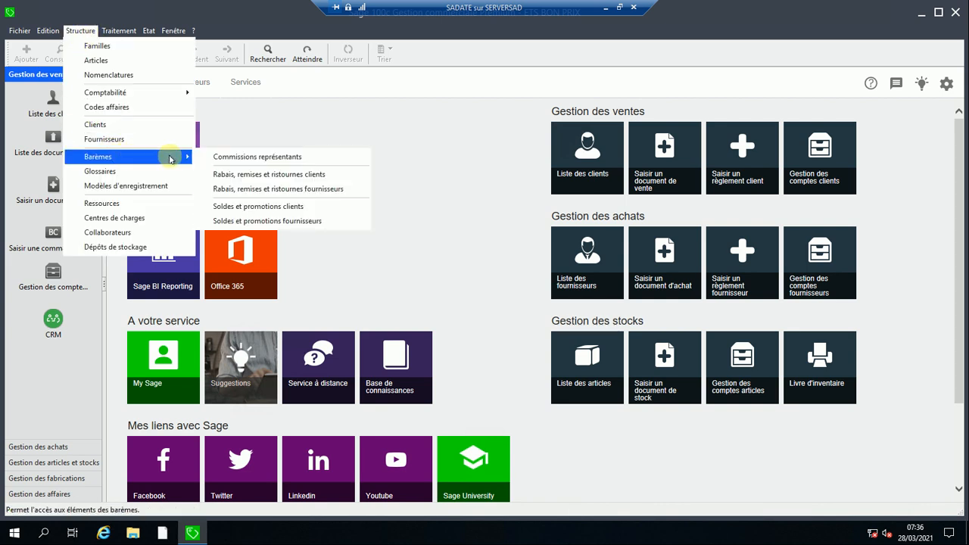
click(215, 158)
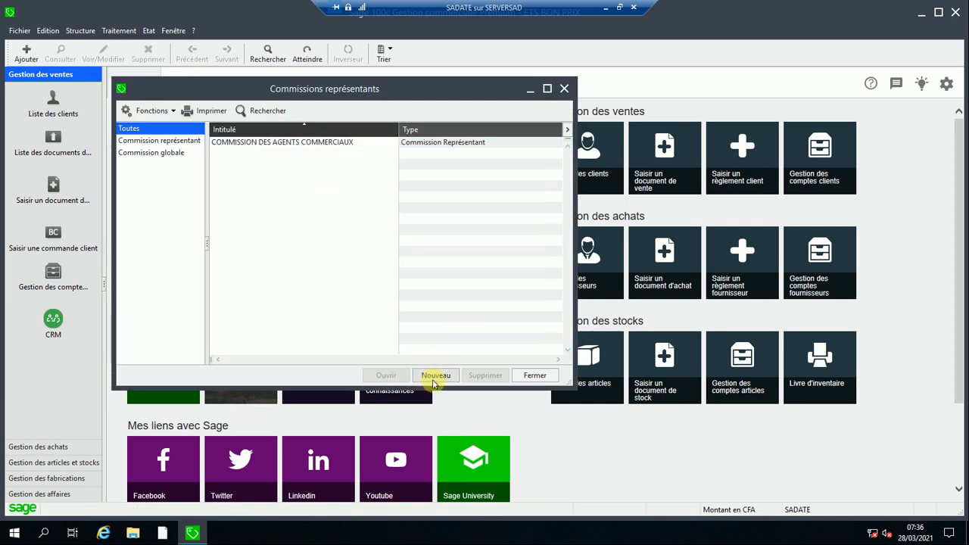
double_click(307, 142)
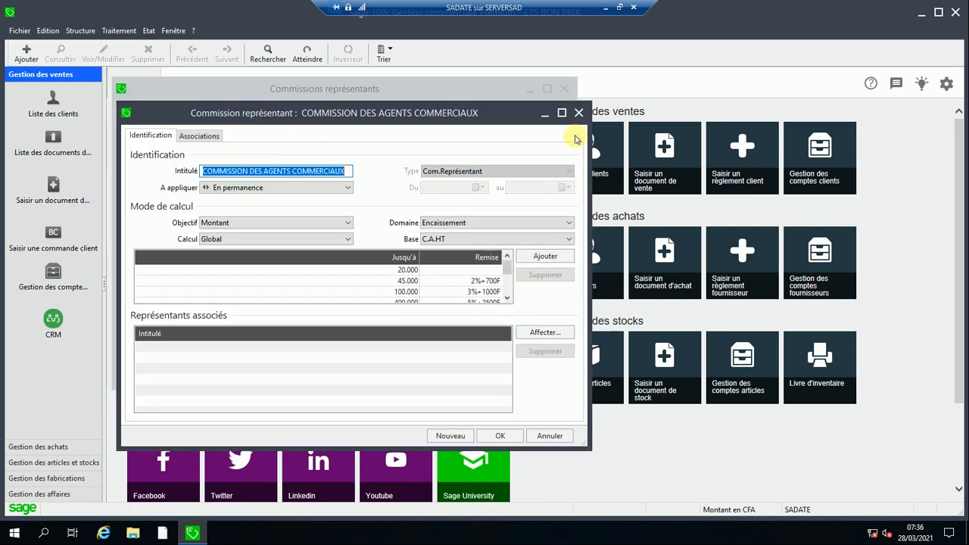
click(562, 112)
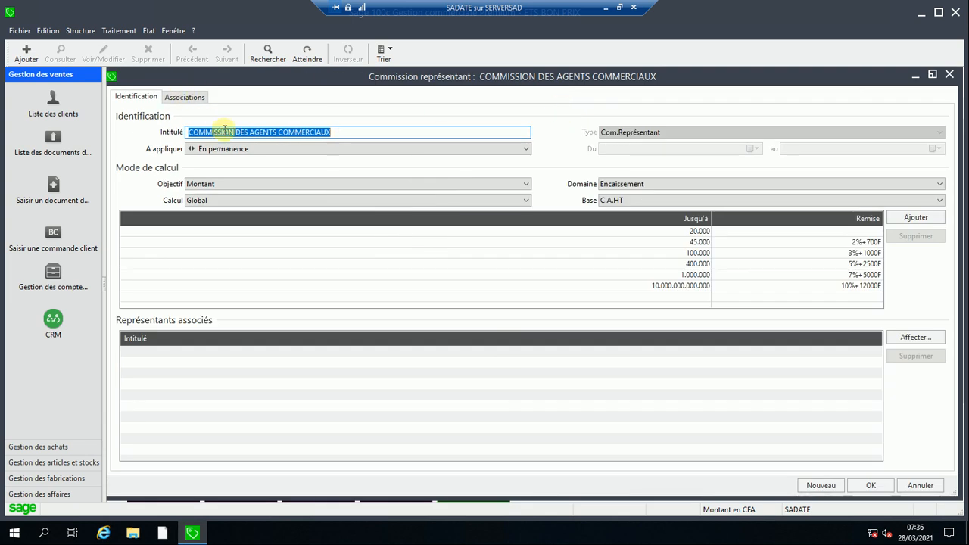
click(353, 130)
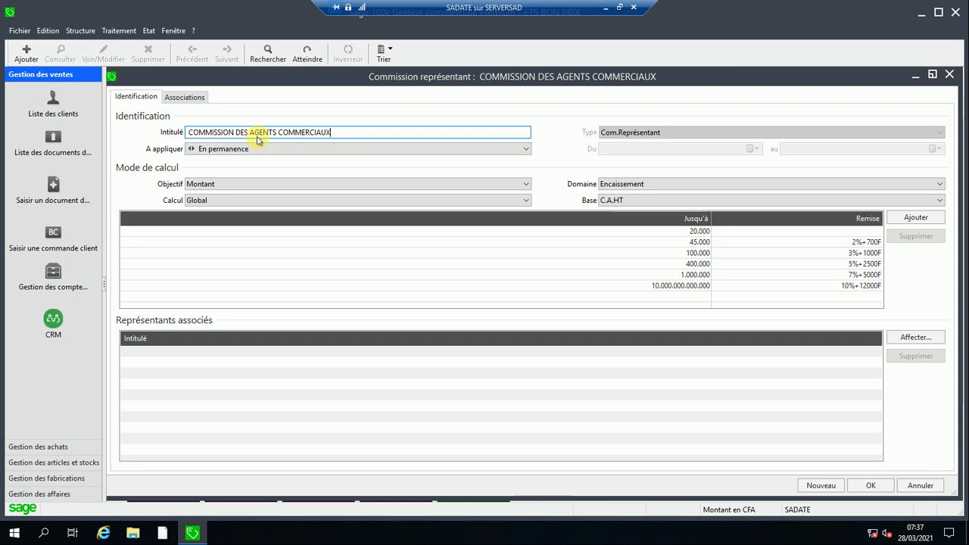
- Try the Le and Jusqu'au application periods for the commission, viewing the start-date calendar for Le
click(463, 149)
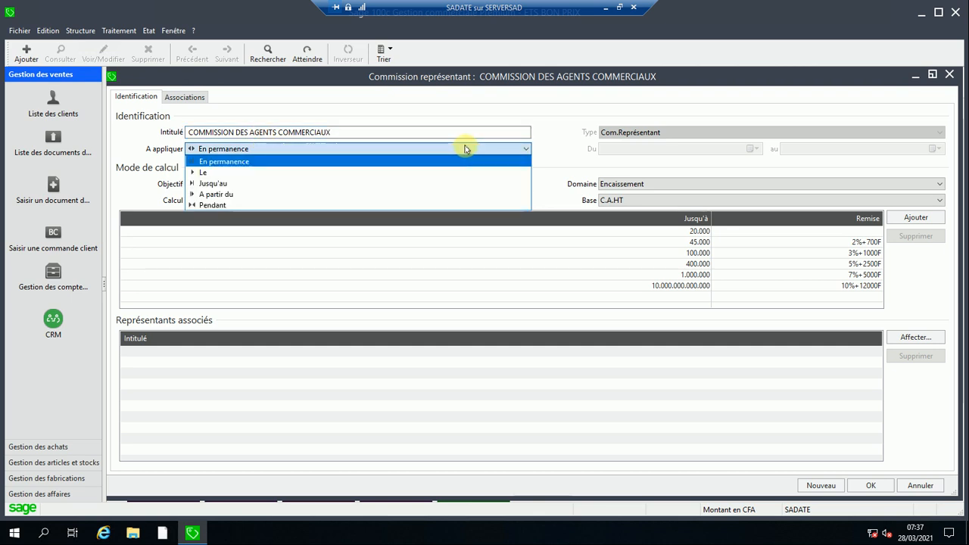
click(459, 172)
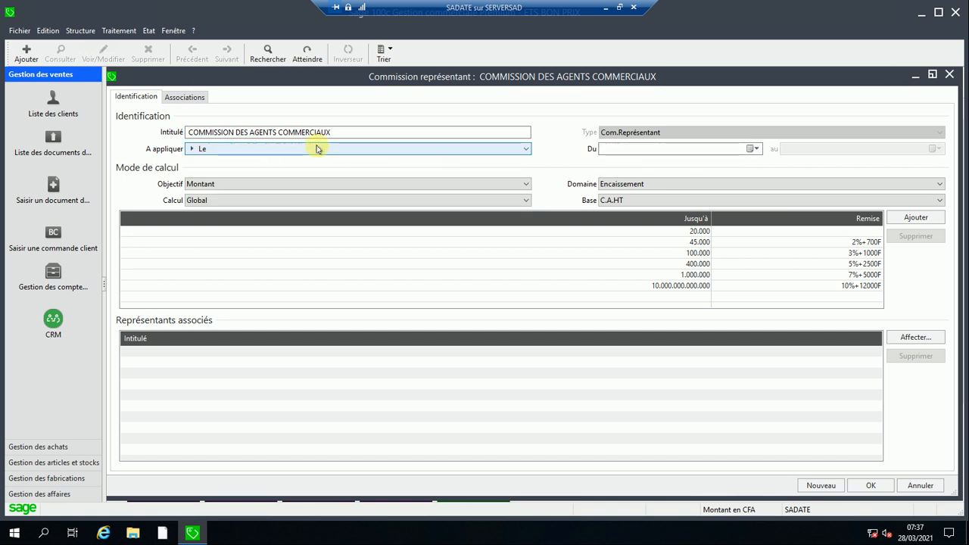
click(633, 152)
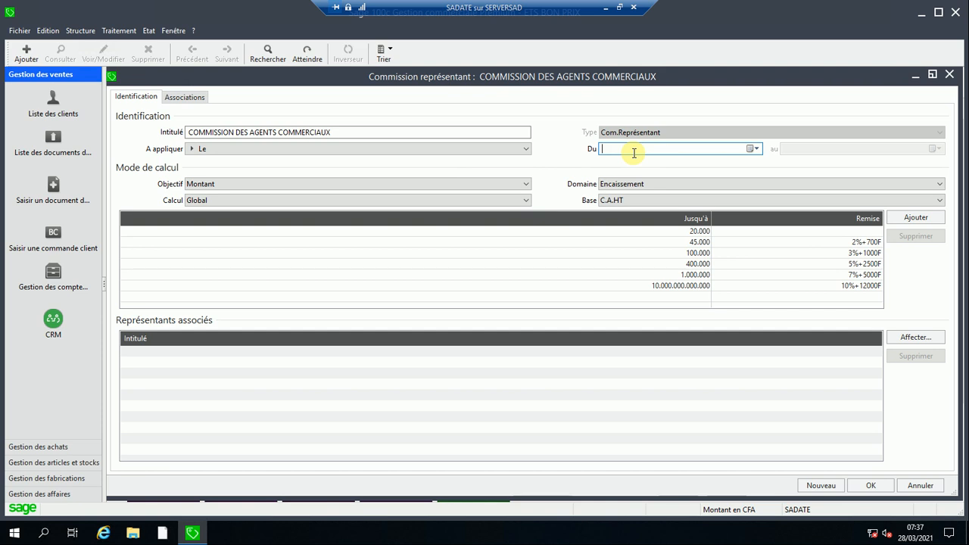
click(754, 148)
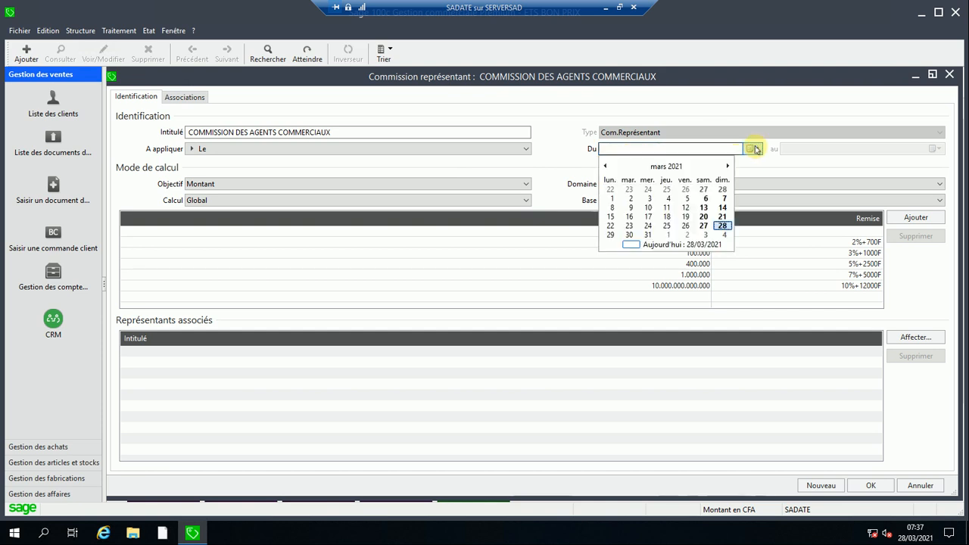
click(753, 149)
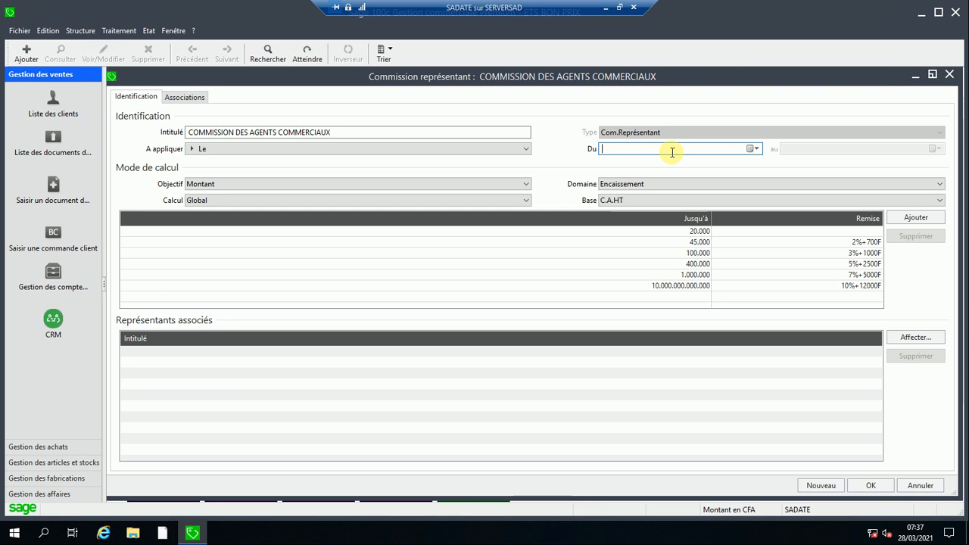
click(512, 149)
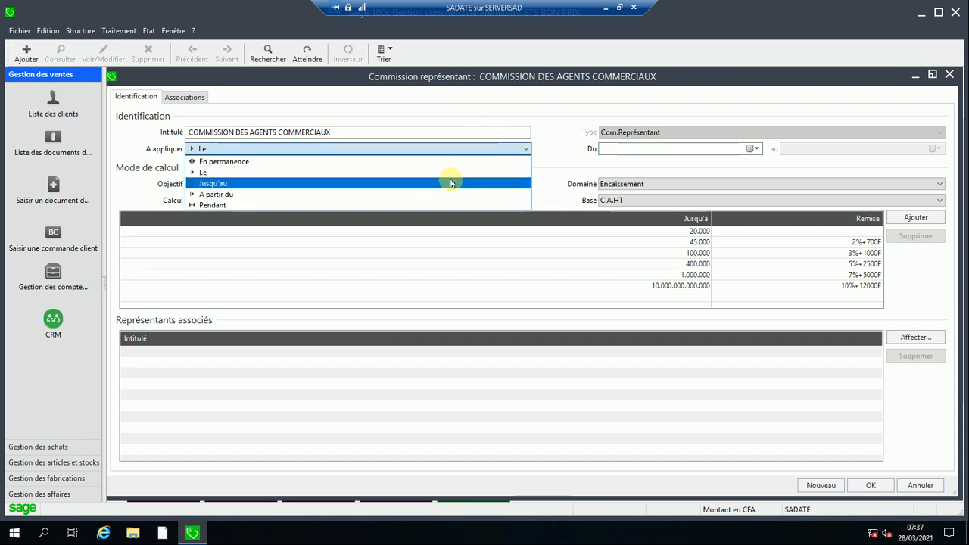
click(452, 183)
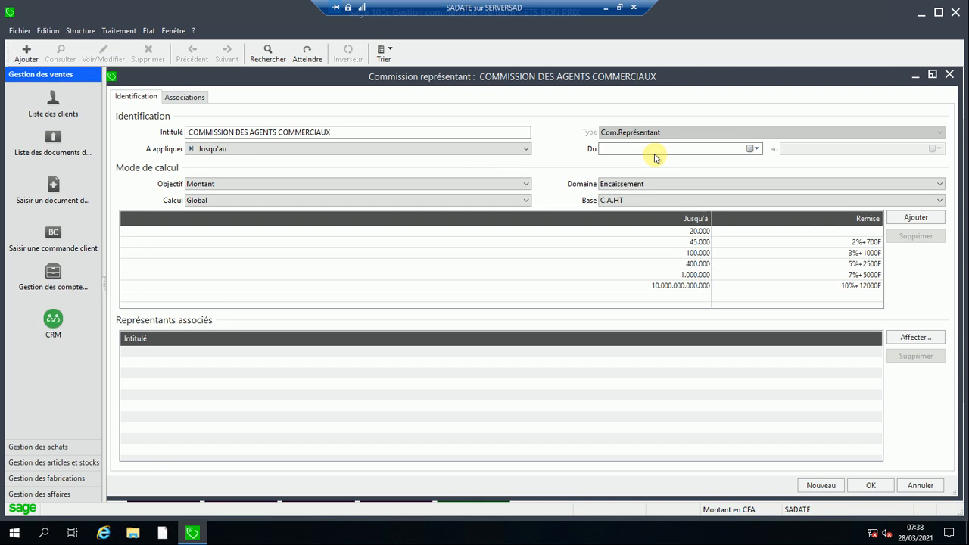
- Try the A partir du application period for the commission
click(351, 151)
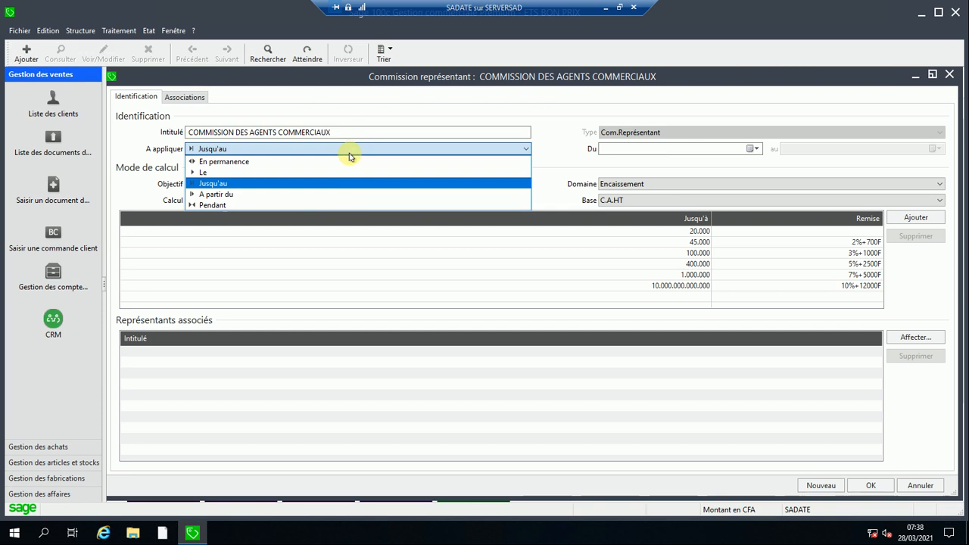
click(318, 195)
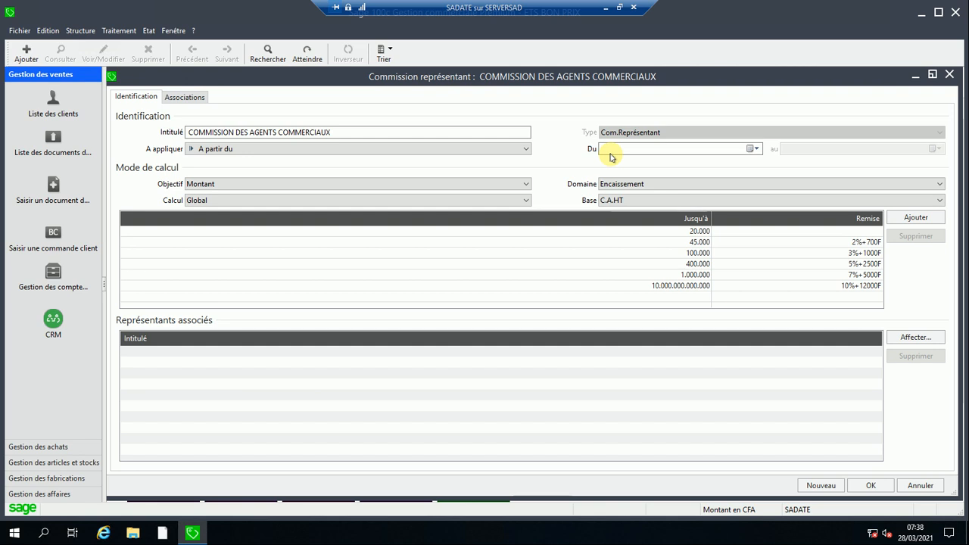
click(502, 151)
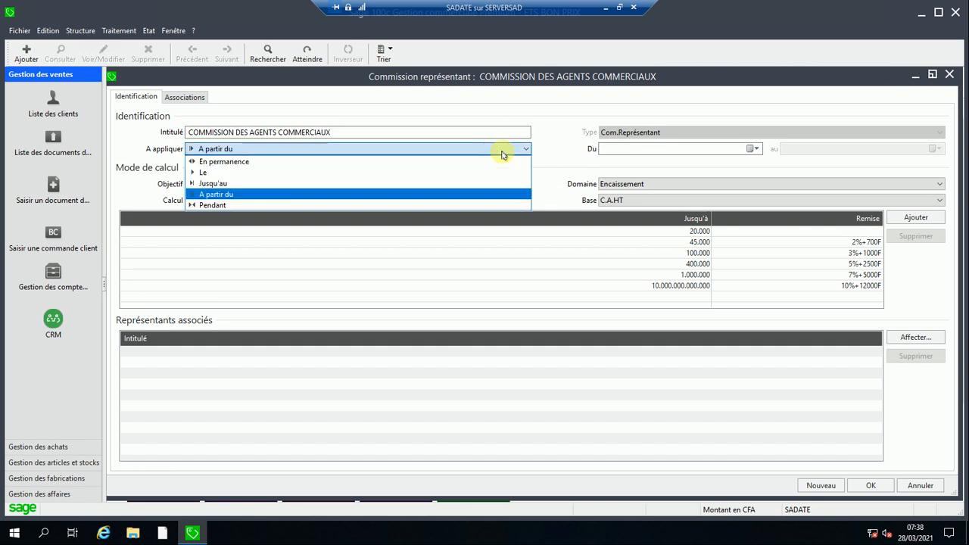
click(468, 210)
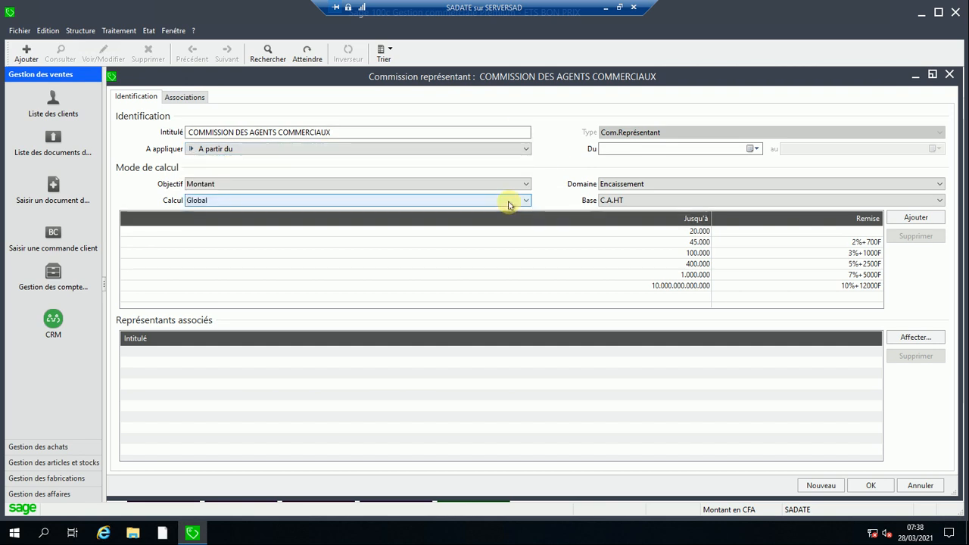
- Try the Pendant application period with its start and end date fields, and set the commission to apply En permanence
click(396, 147)
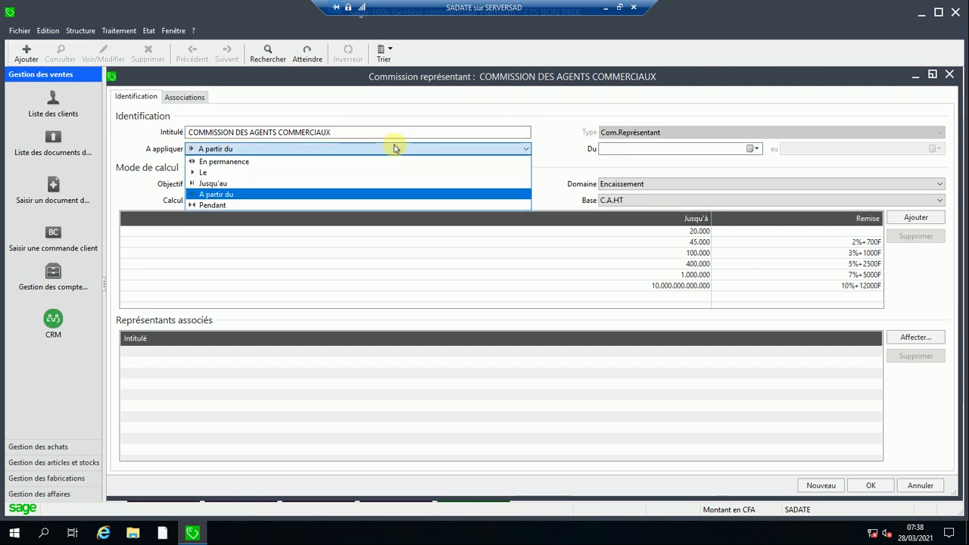
click(369, 205)
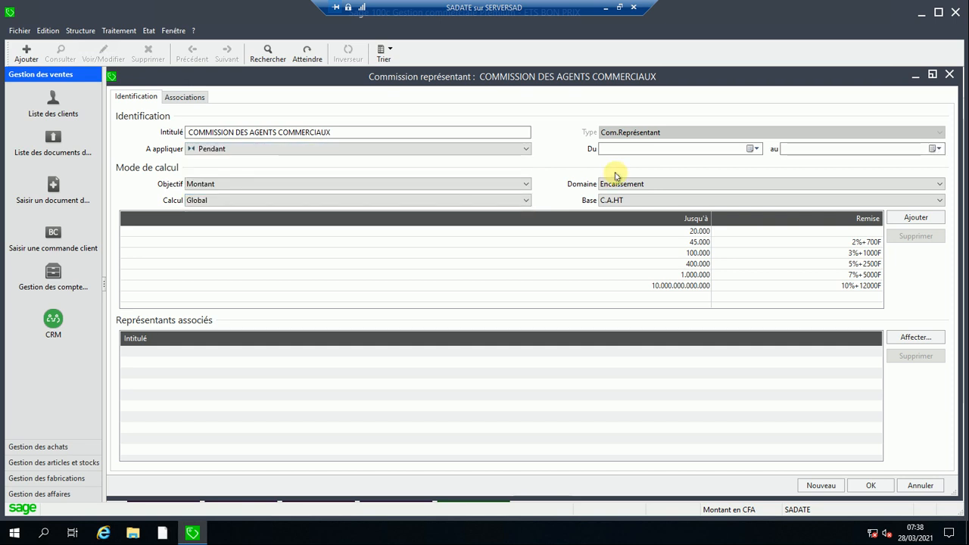
click(623, 150)
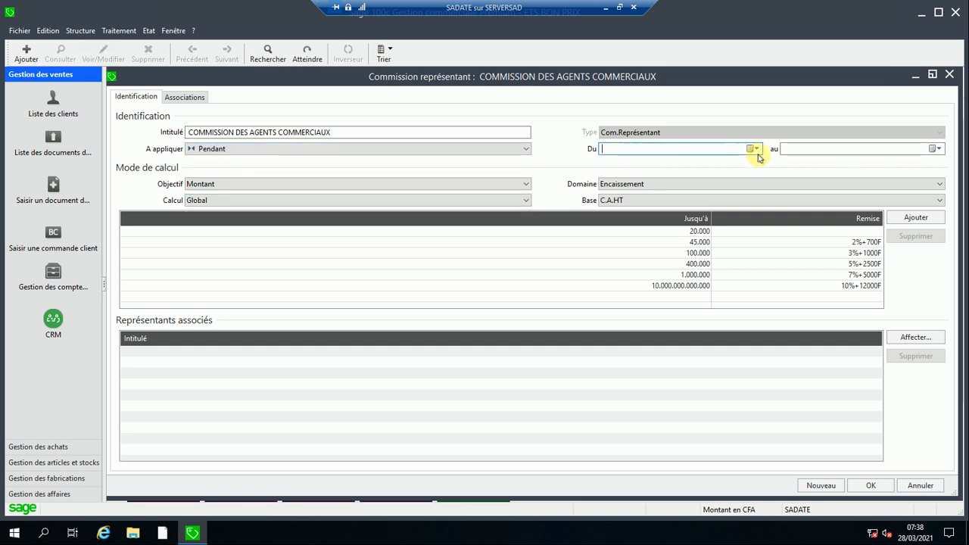
click(835, 150)
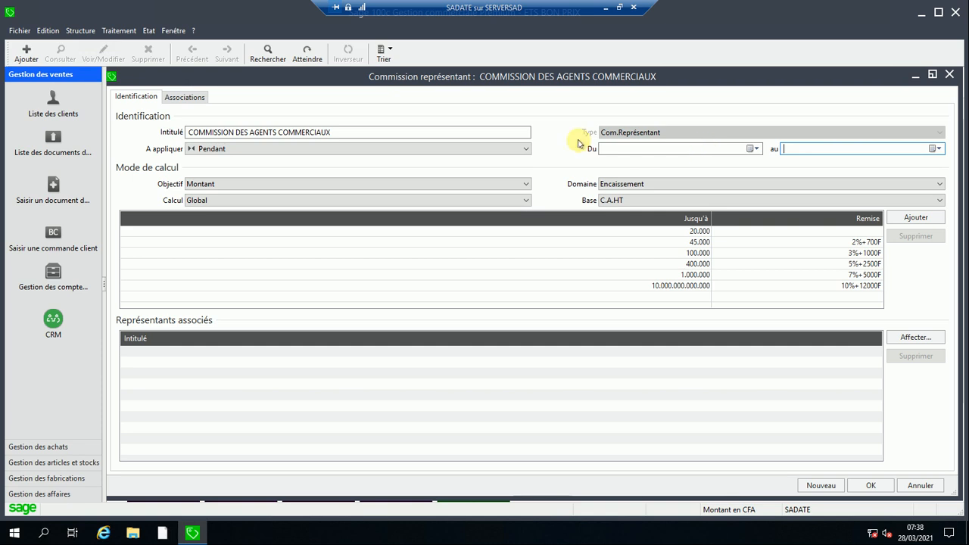
click(526, 149)
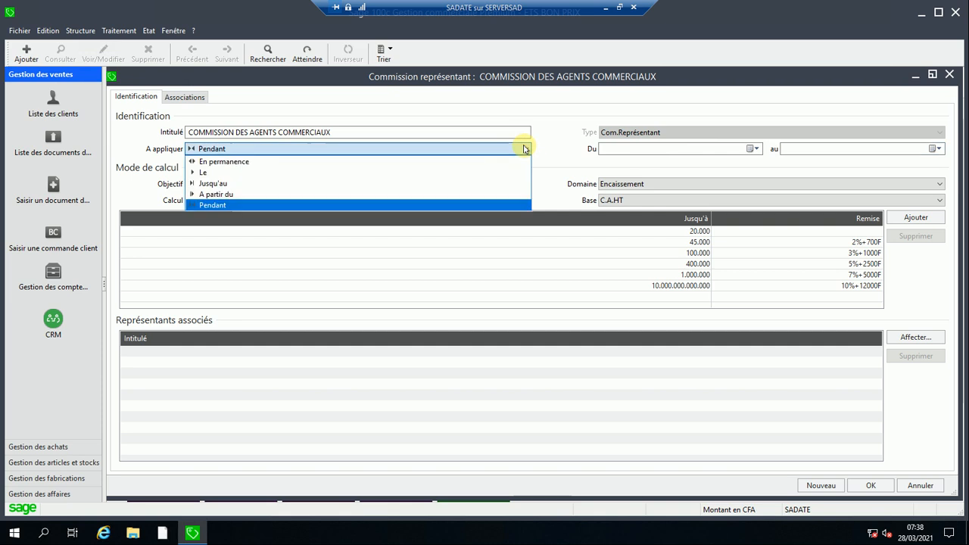
click(450, 162)
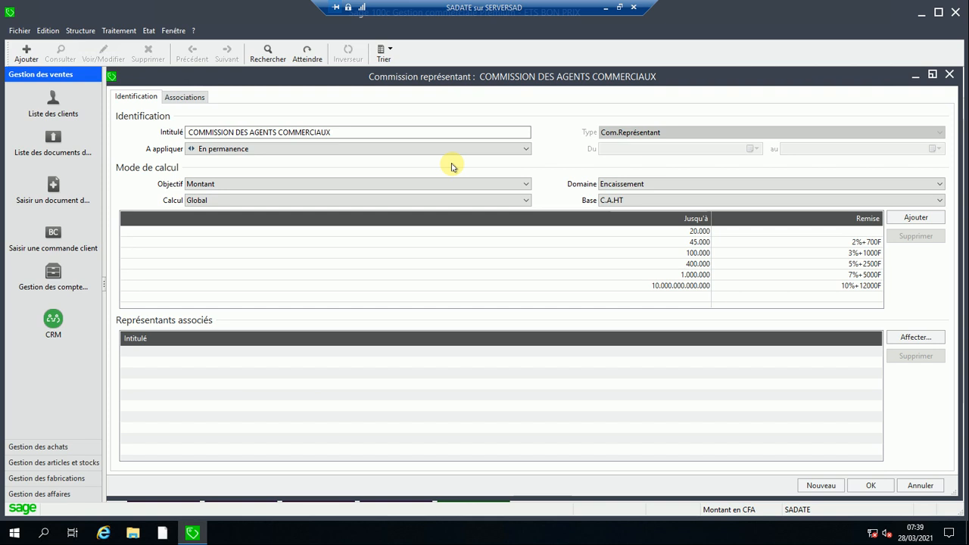
- Try the Commande and Facturation calculation domains, and set the domain back to Encaissement
click(627, 184)
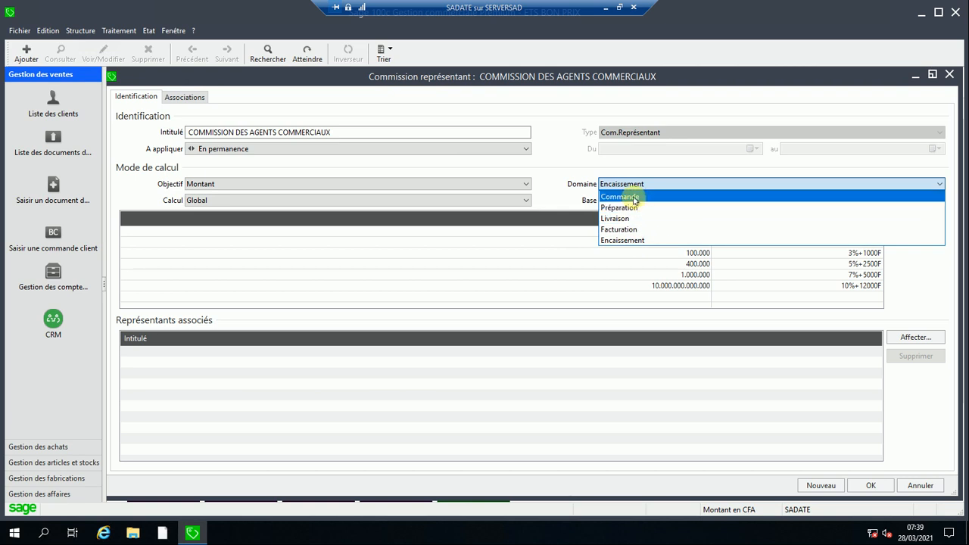
click(632, 198)
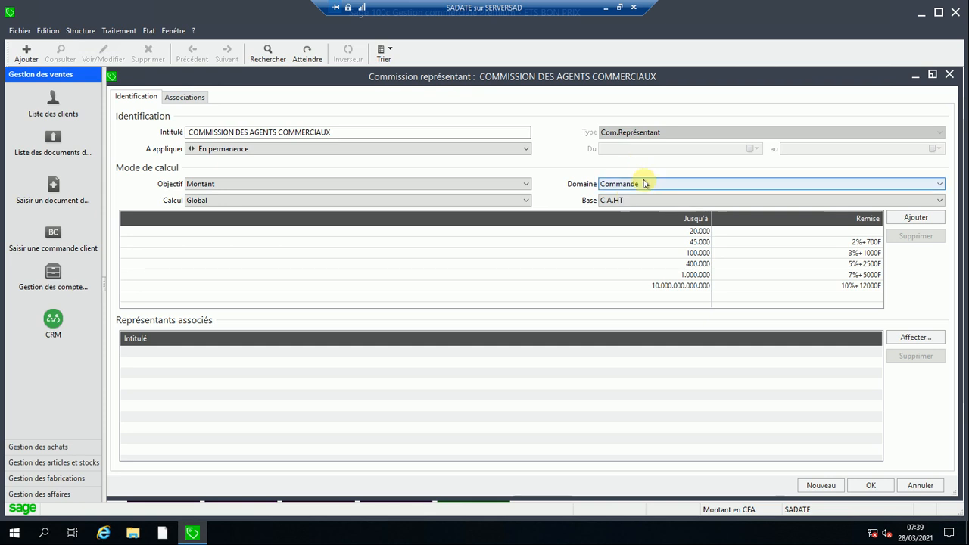
click(643, 184)
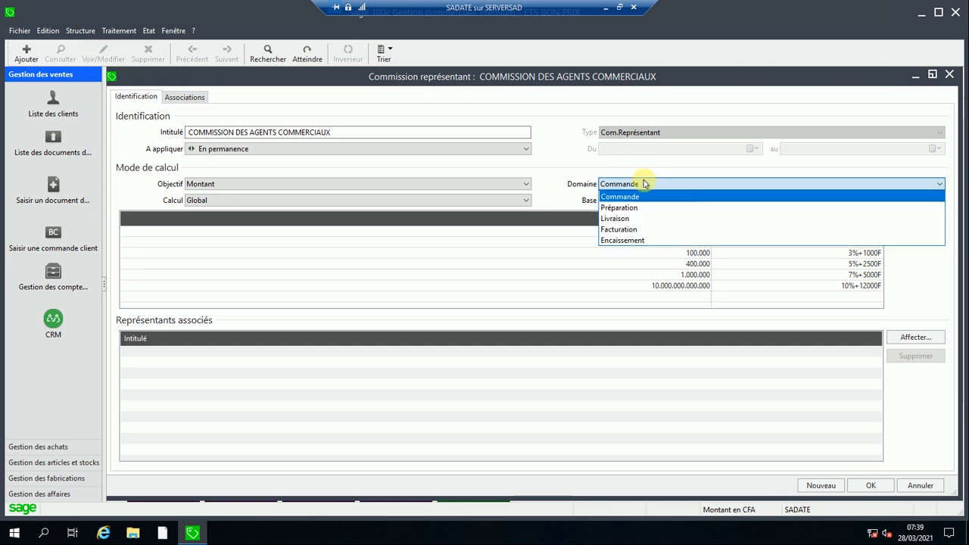
click(673, 230)
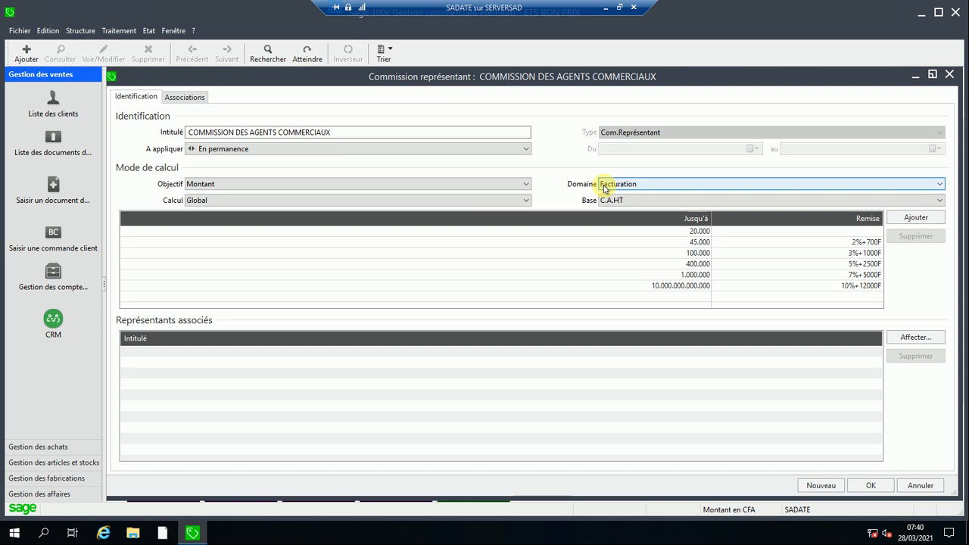
click(604, 186)
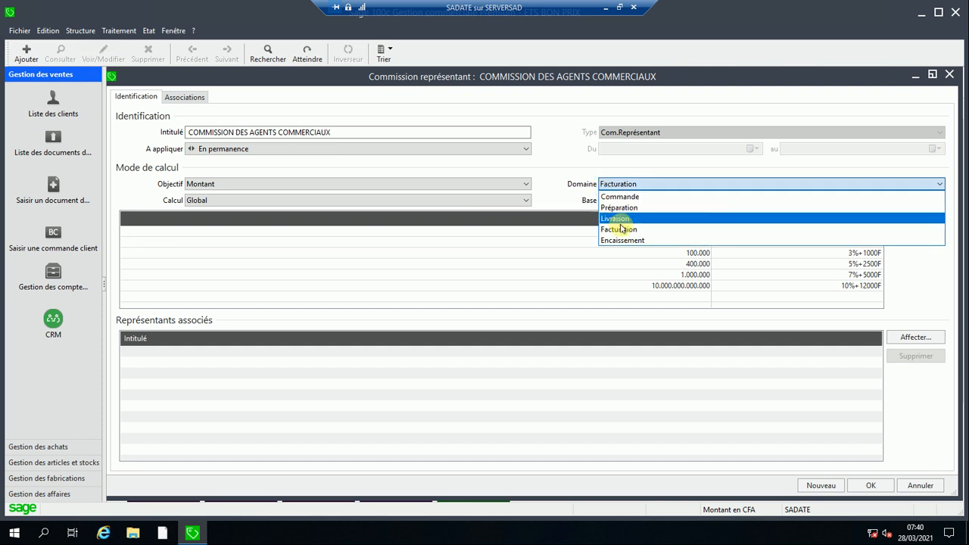
click(631, 242)
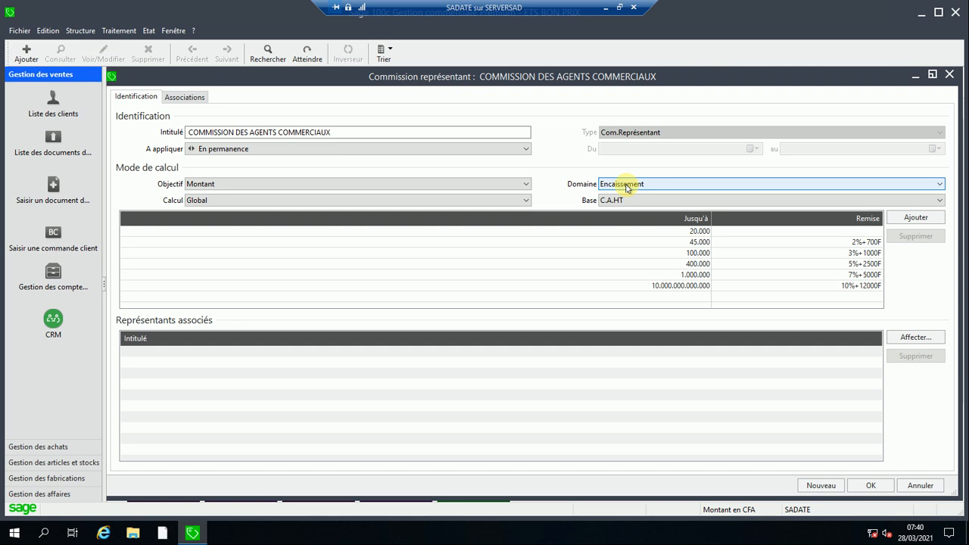
- Examine the amount thresholds and the matching Remise values across the commission tiers, from the 20.000 tier to the highest one
double_click(692, 235)
click(205, 231)
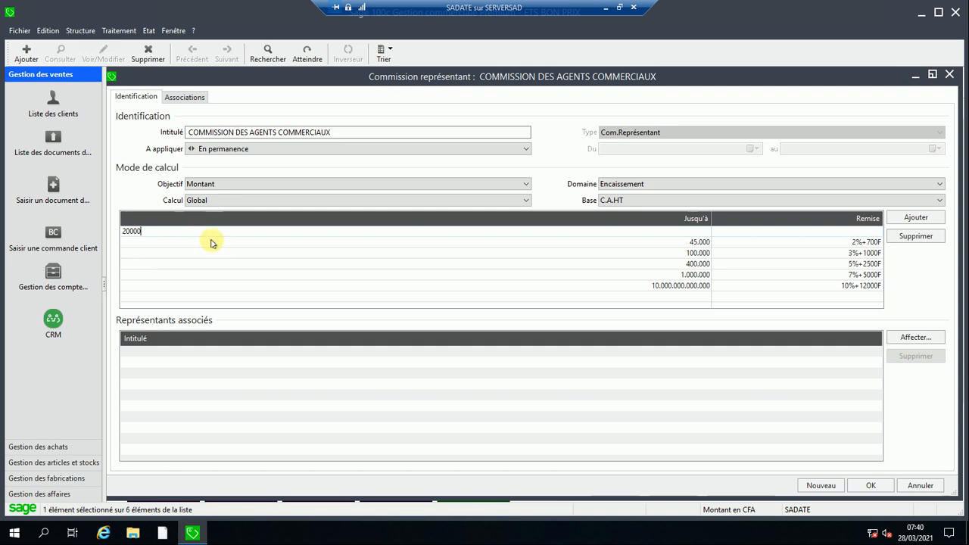
click(211, 243)
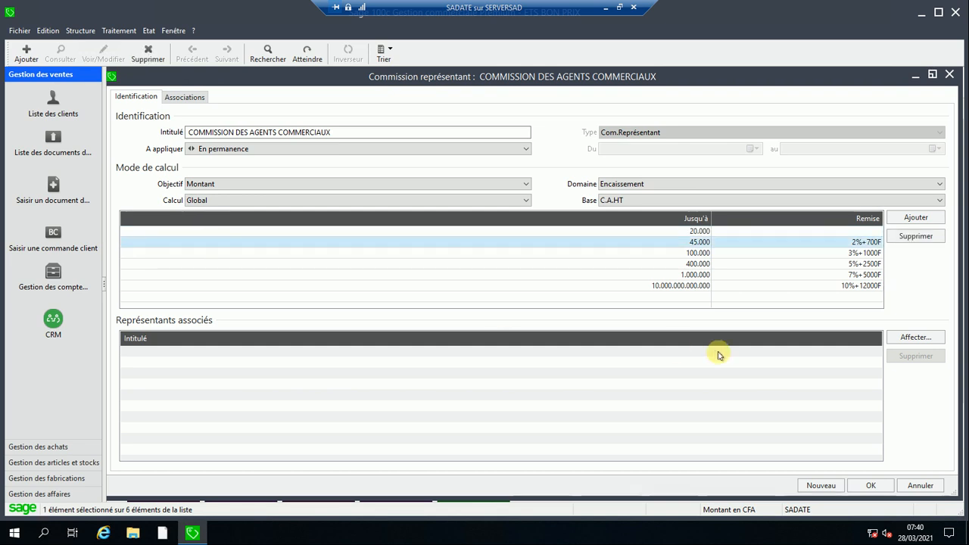
click(805, 232)
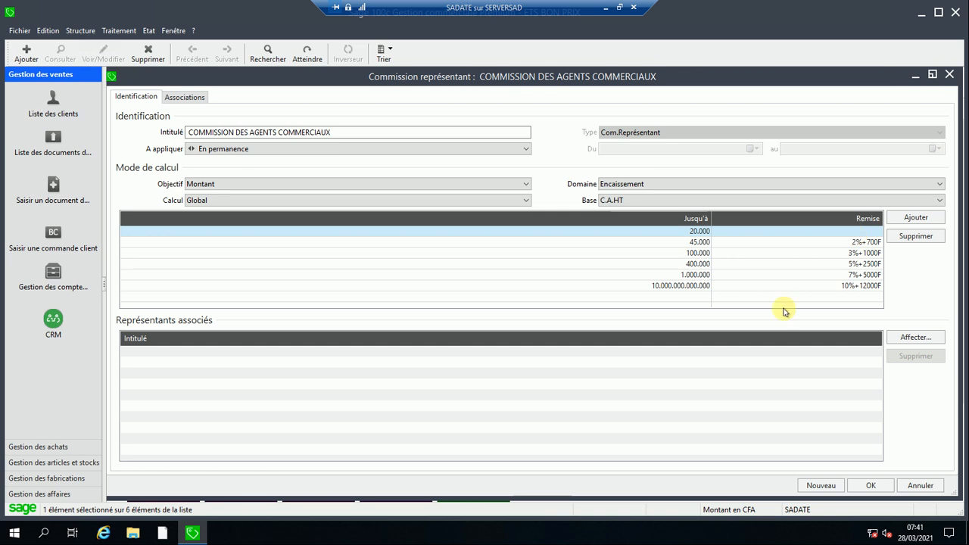
click(689, 242)
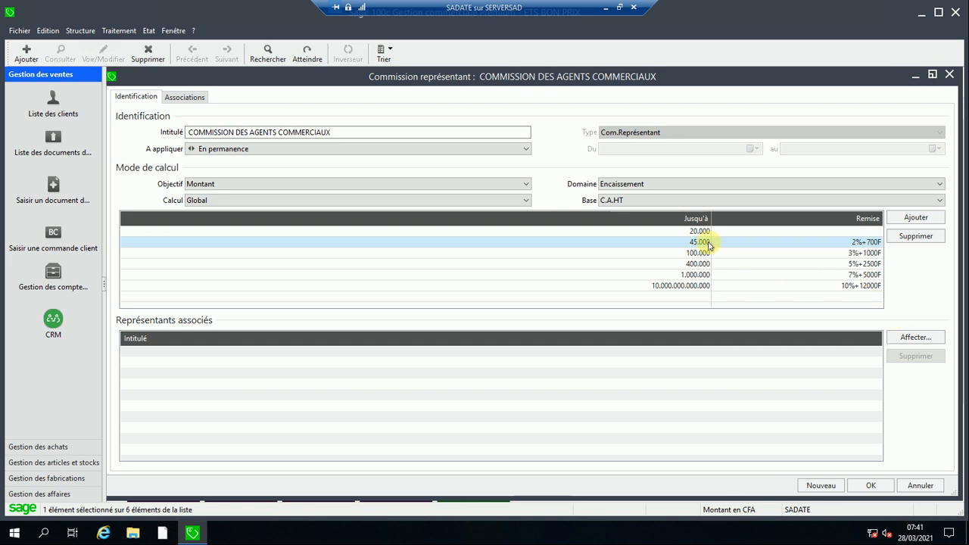
click(863, 243)
click(835, 243)
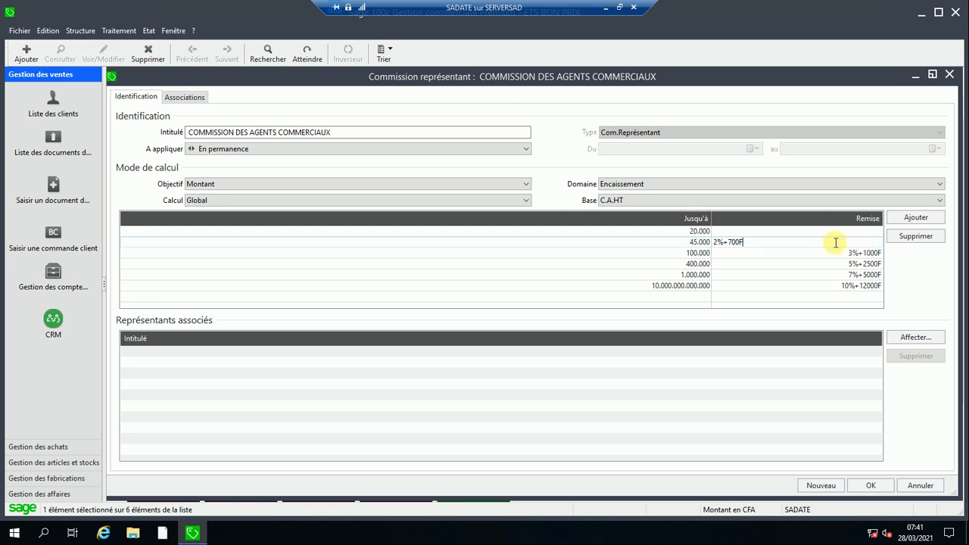
click(675, 253)
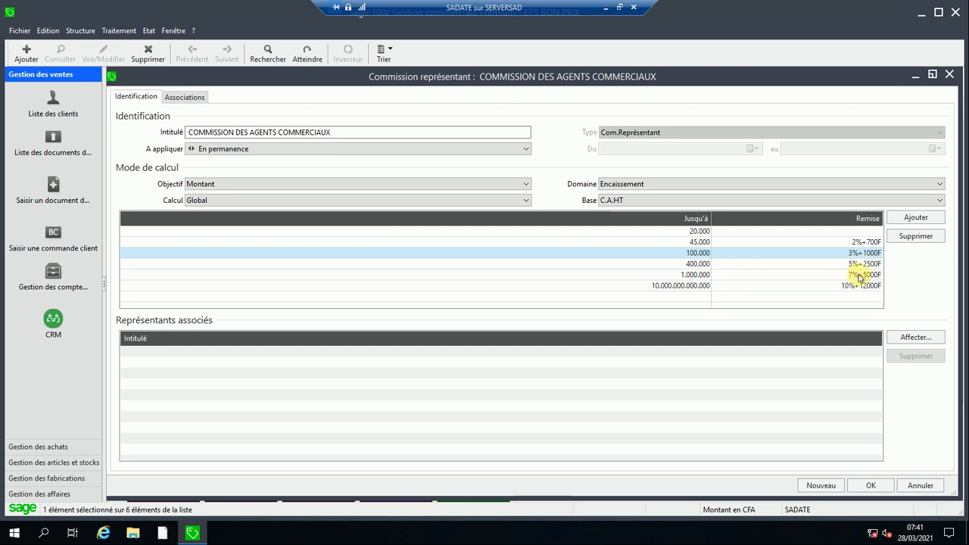
click(661, 285)
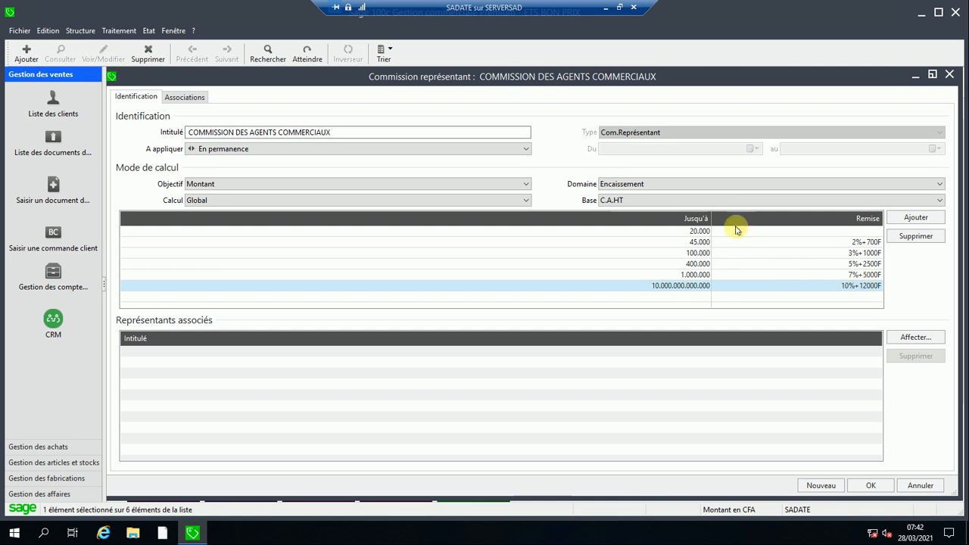
- Save the COMMISSION DES AGENTS COMMERCIAUX scale and close the representative commissions list
click(871, 486)
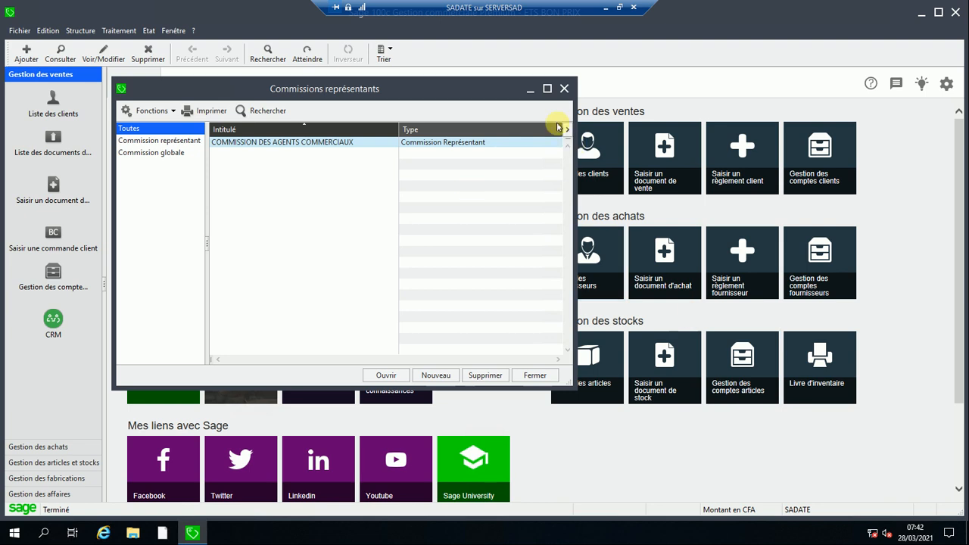
click(564, 89)
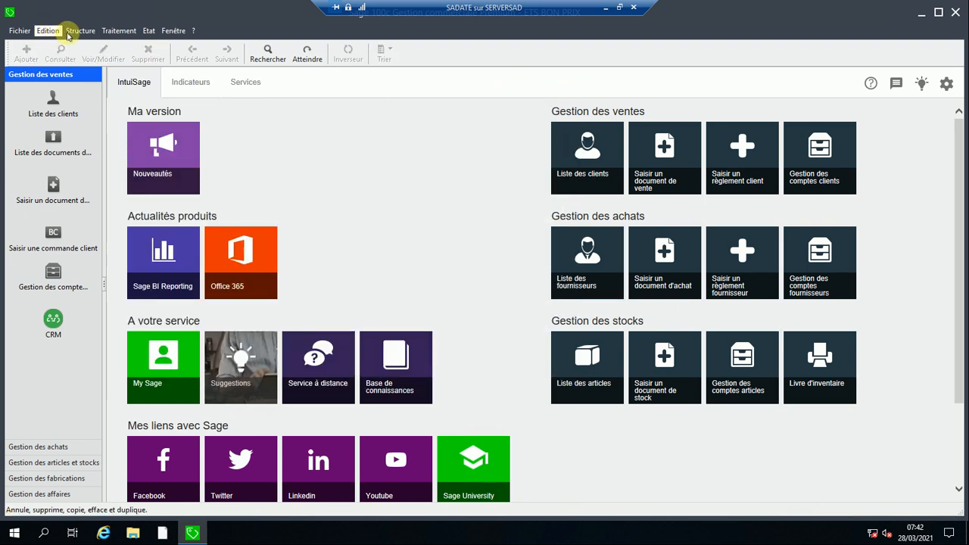
- Check the commission scale assigned to the second sales representative, cancel the record, and close the collaborators list
click(73, 31)
click(145, 233)
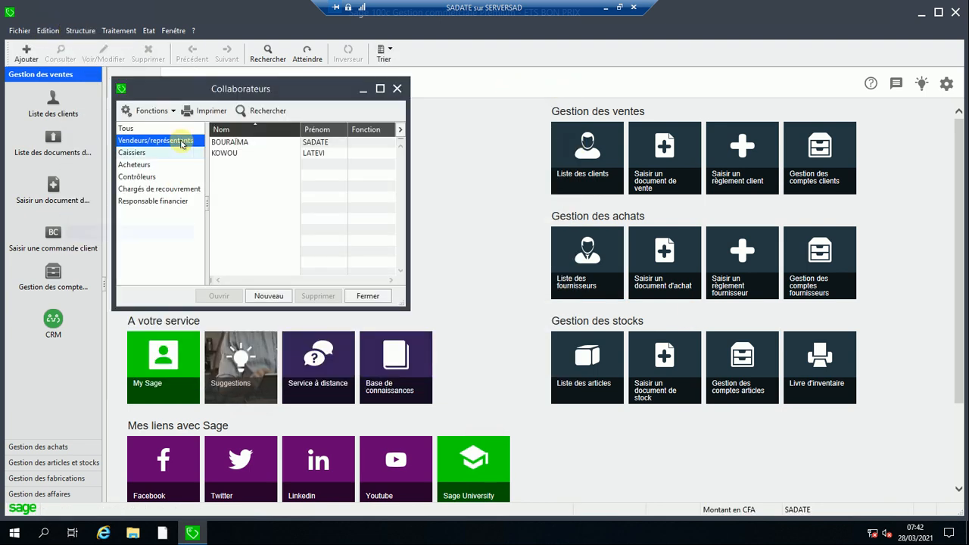
double_click(250, 153)
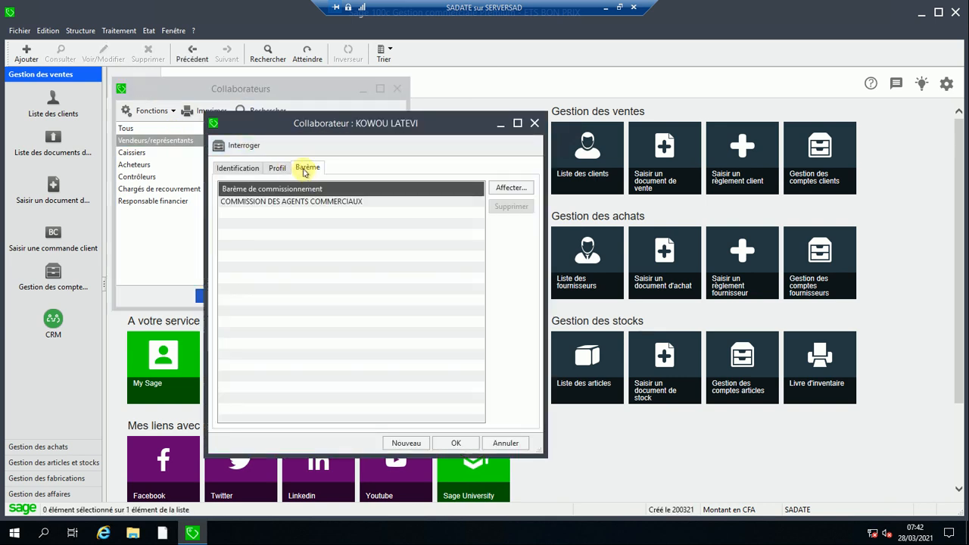
click(238, 168)
click(305, 167)
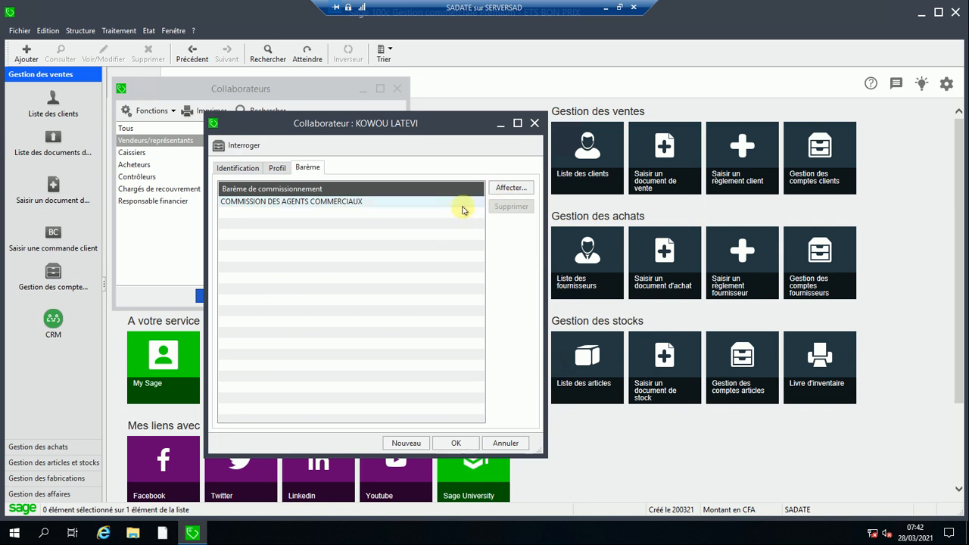
click(521, 444)
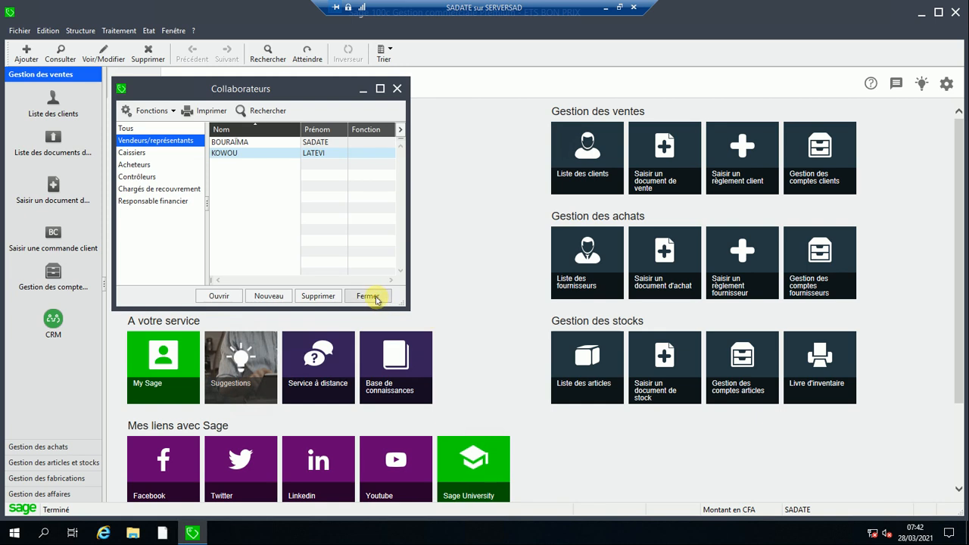
click(368, 296)
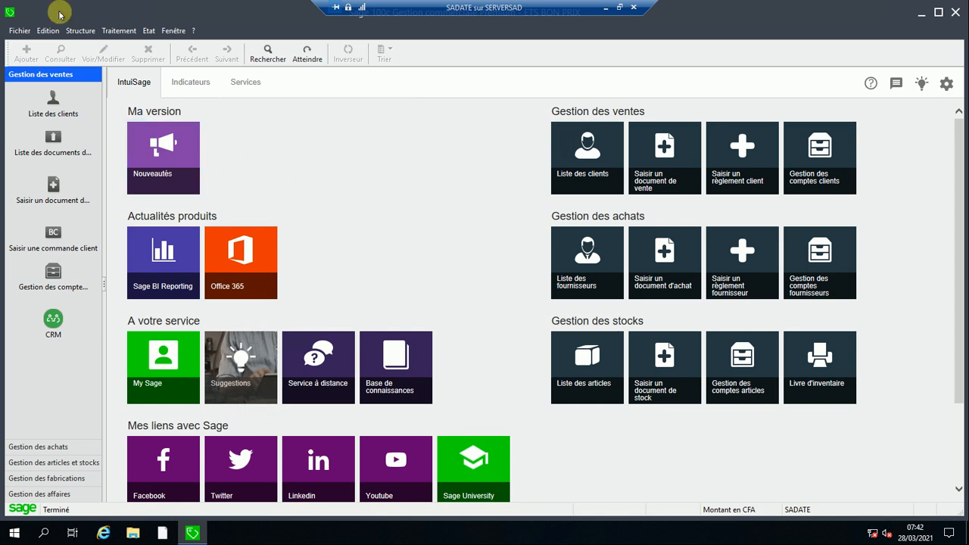
- Check the representative assigned in the pricing settings of client ETS BAR BLANC BLANC, and validate the client record
click(57, 96)
drag(426, 98, 499, 107)
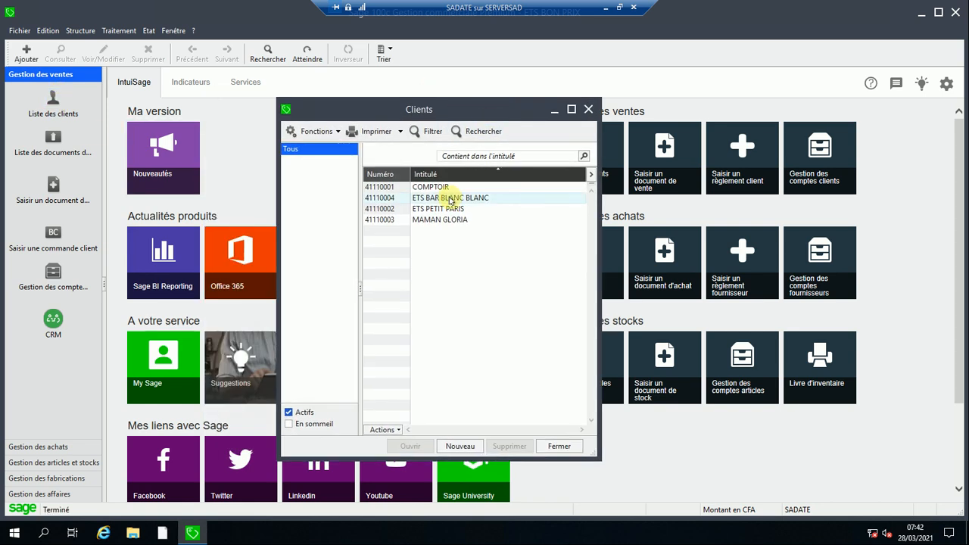
double_click(450, 198)
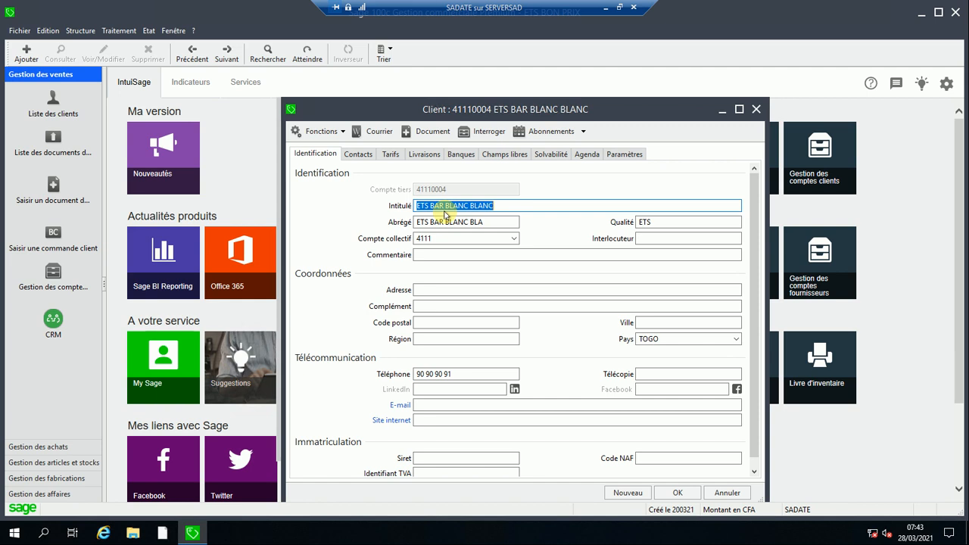
click(391, 155)
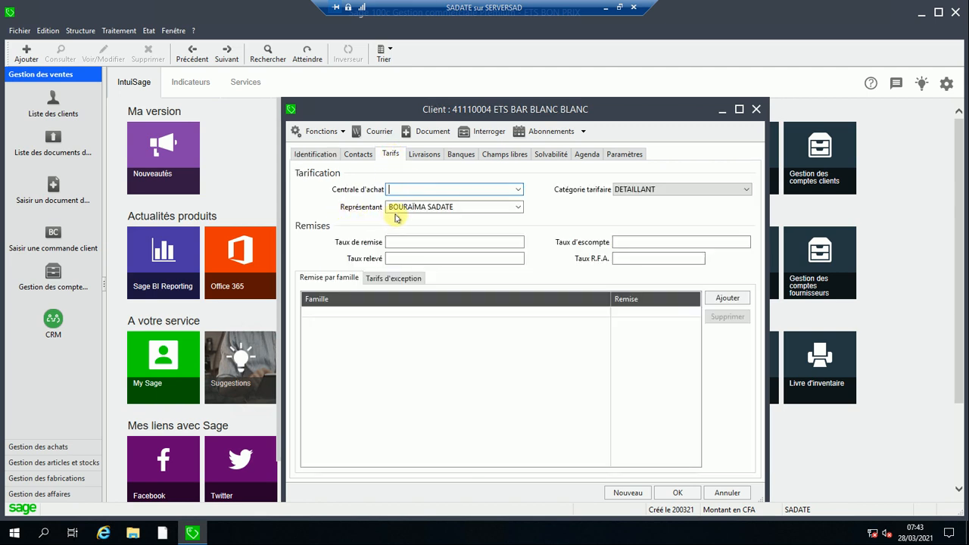
click(518, 208)
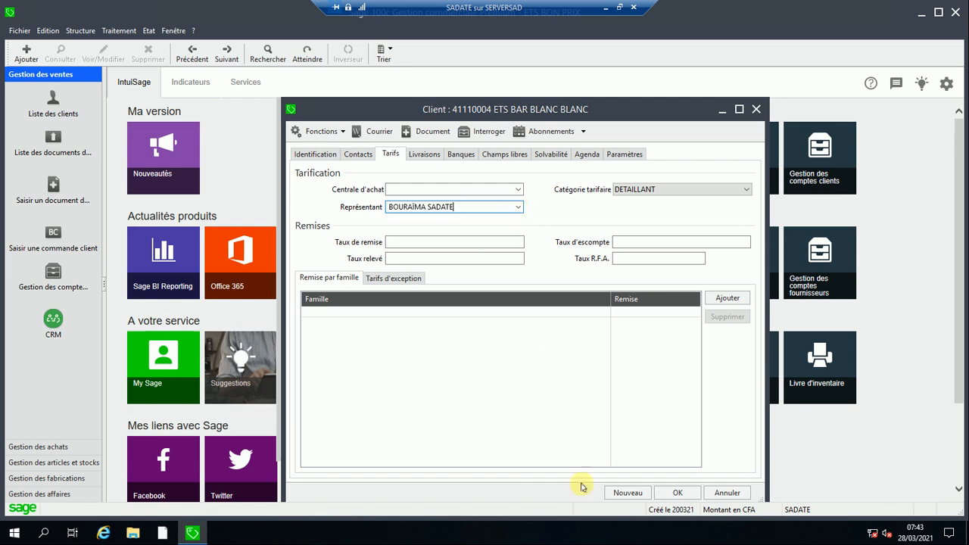
click(680, 494)
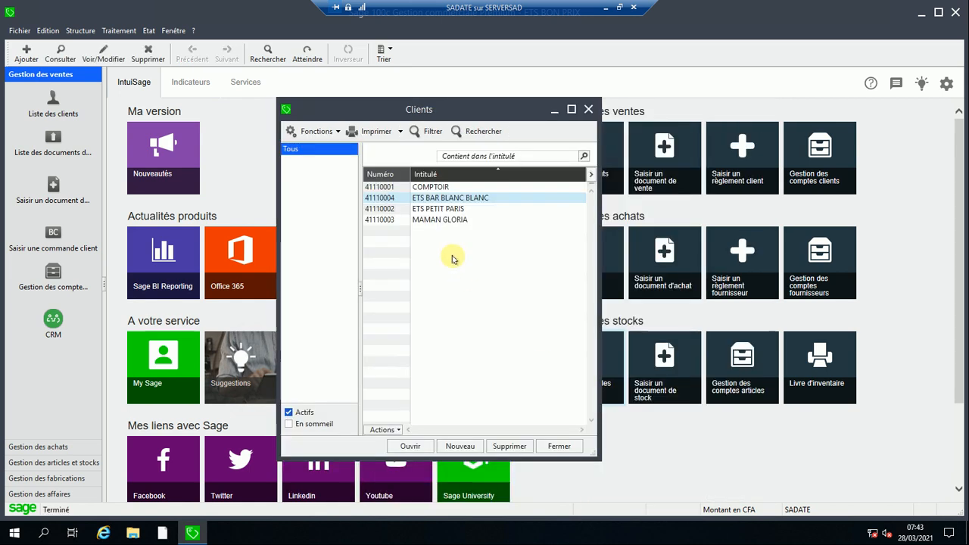
- Check the representative assigned in the pricing settings of clients ETS PETIT PARIS and MAMAN GLORIA, and close the client list
double_click(449, 208)
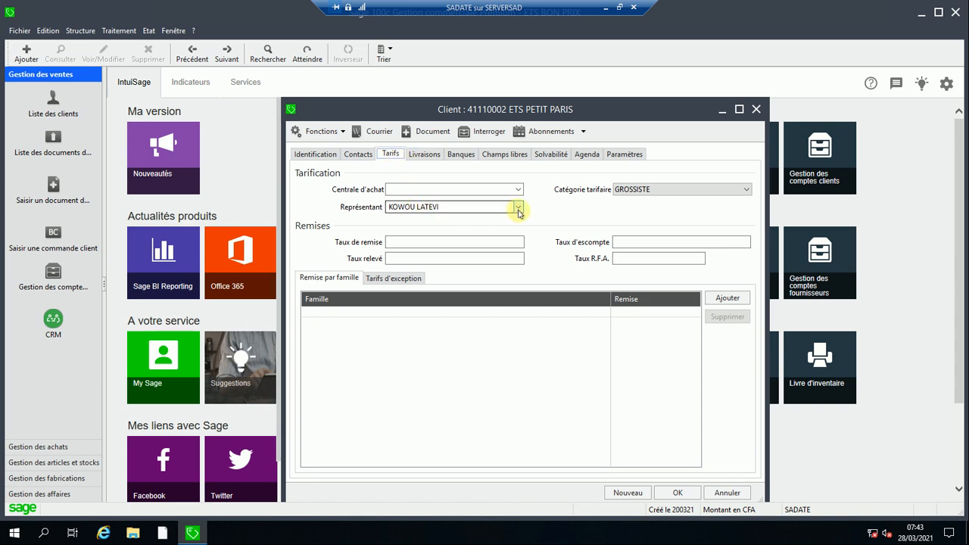
click(678, 492)
double_click(439, 220)
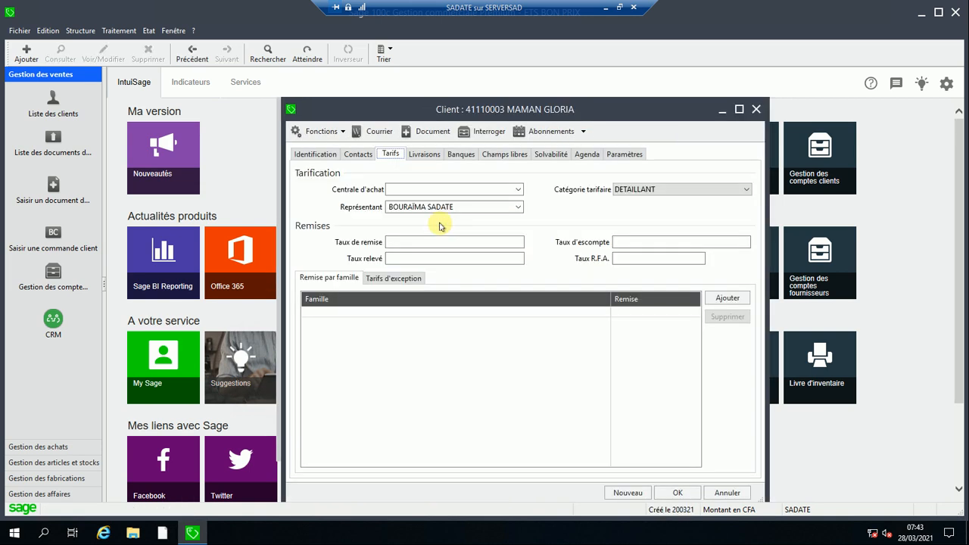
click(678, 493)
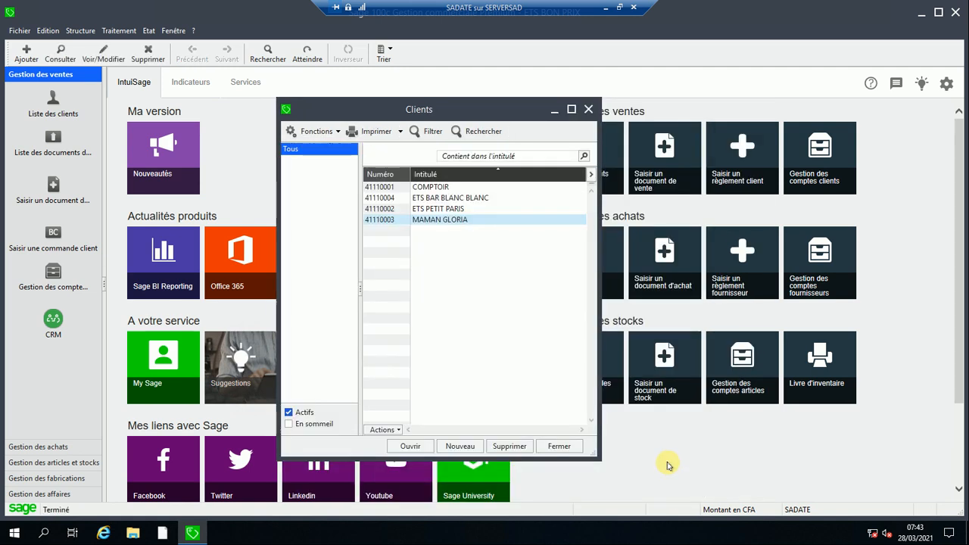
click(562, 448)
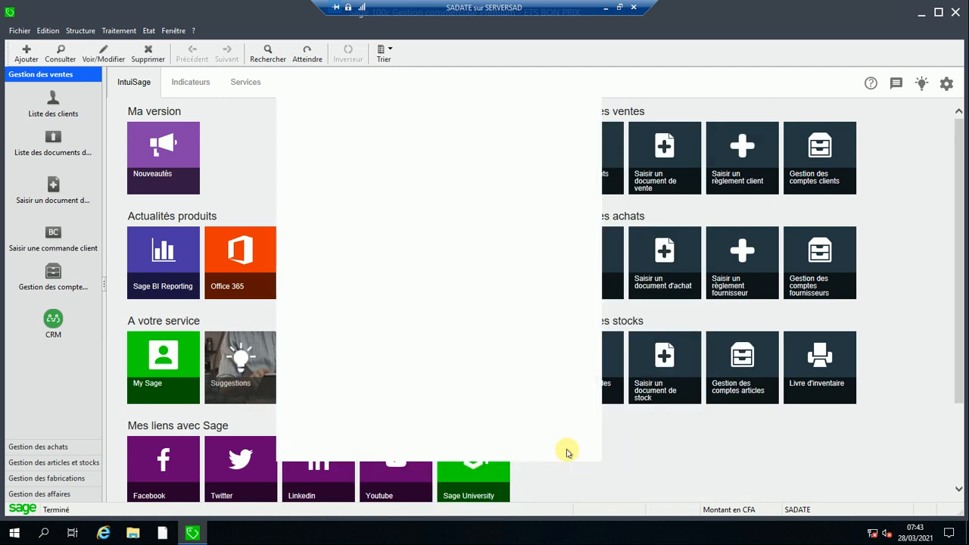
- Create a new sales document of type Facture from the sales documents list and maximize its window
click(119, 30)
click(144, 45)
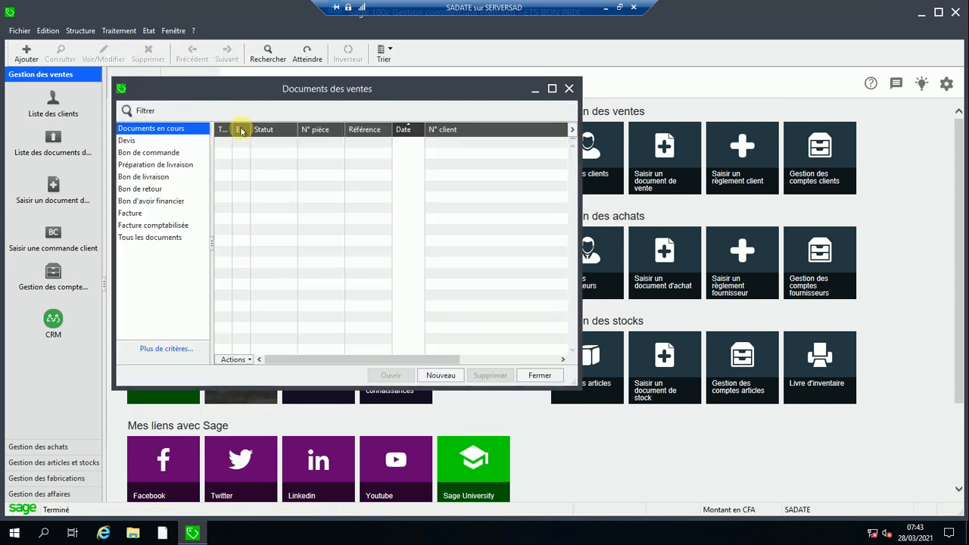
click(176, 213)
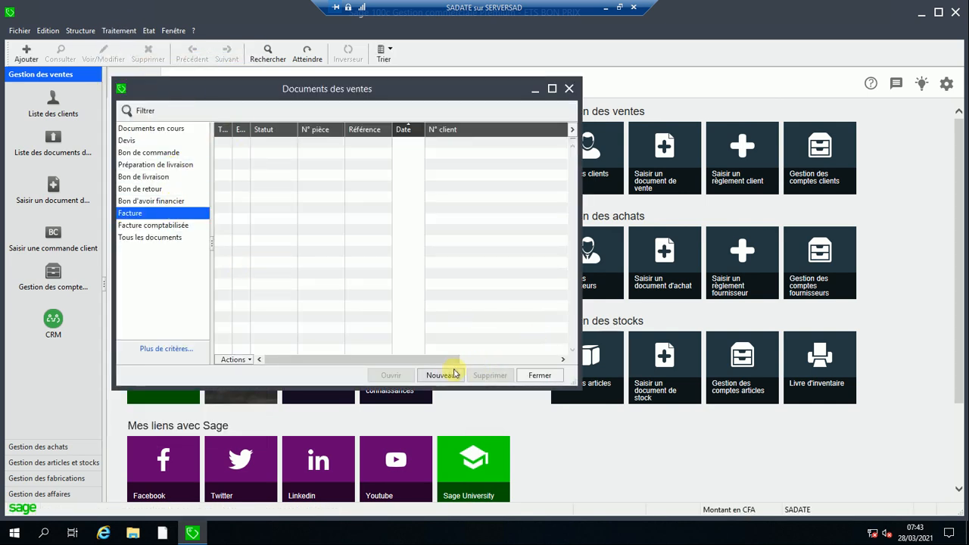
click(447, 372)
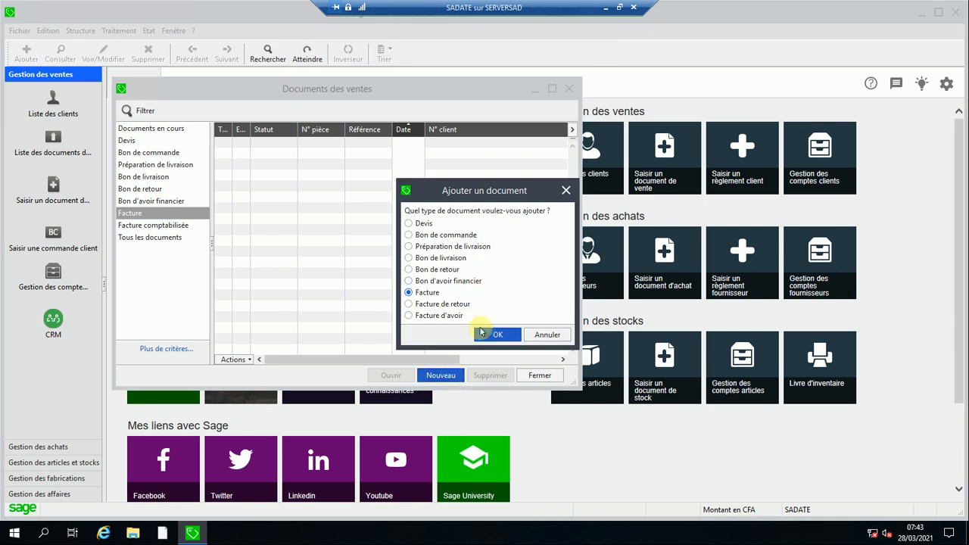
click(483, 333)
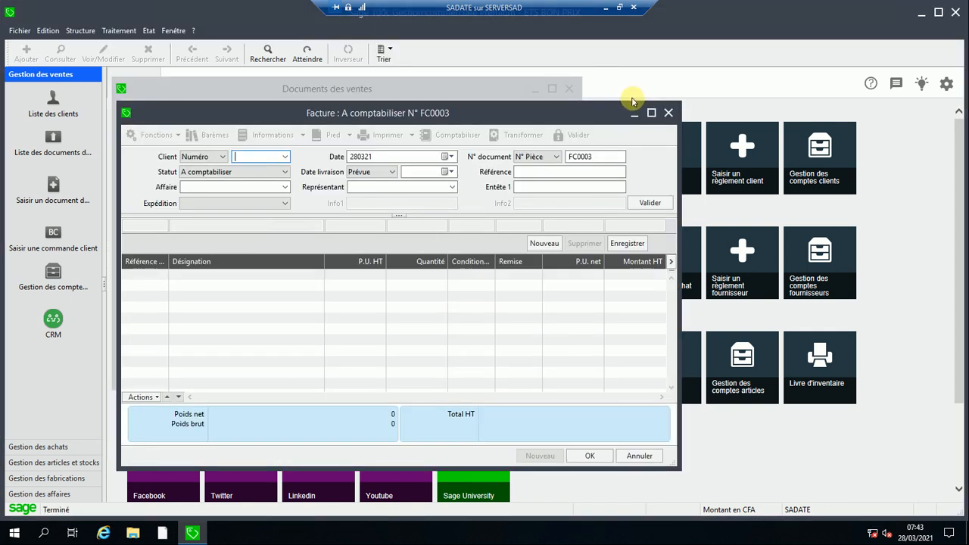
click(651, 112)
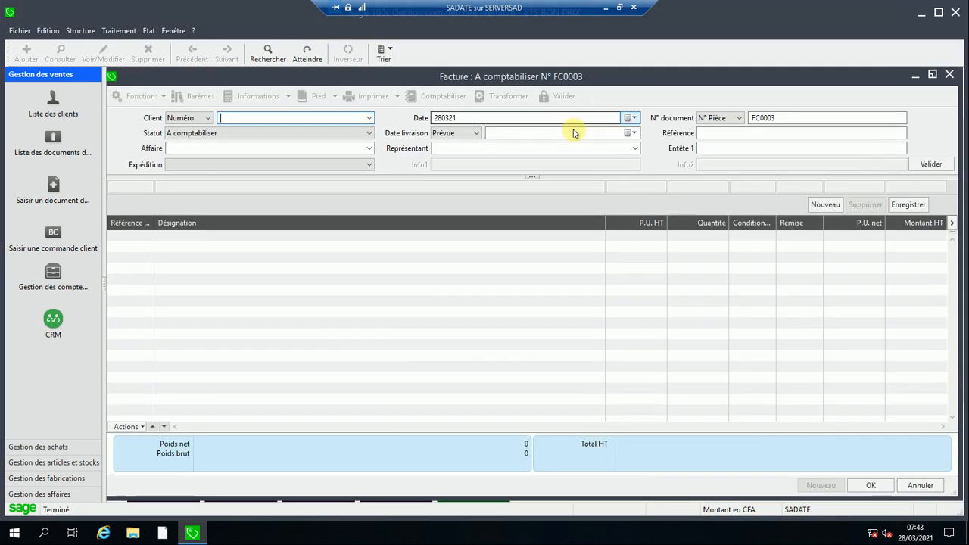
- Set the invoice's client to ETS BAR BLANC BLANC and validate the document header
click(369, 119)
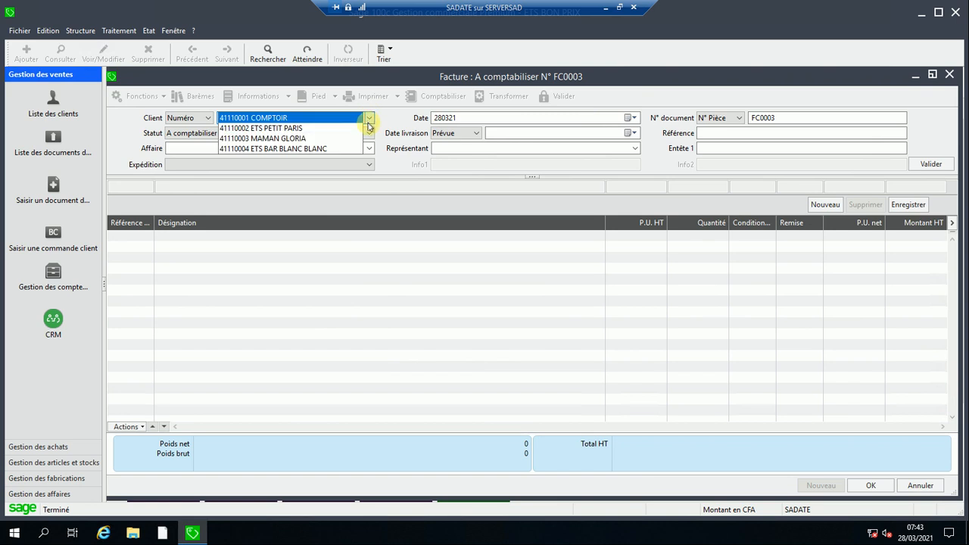
click(358, 149)
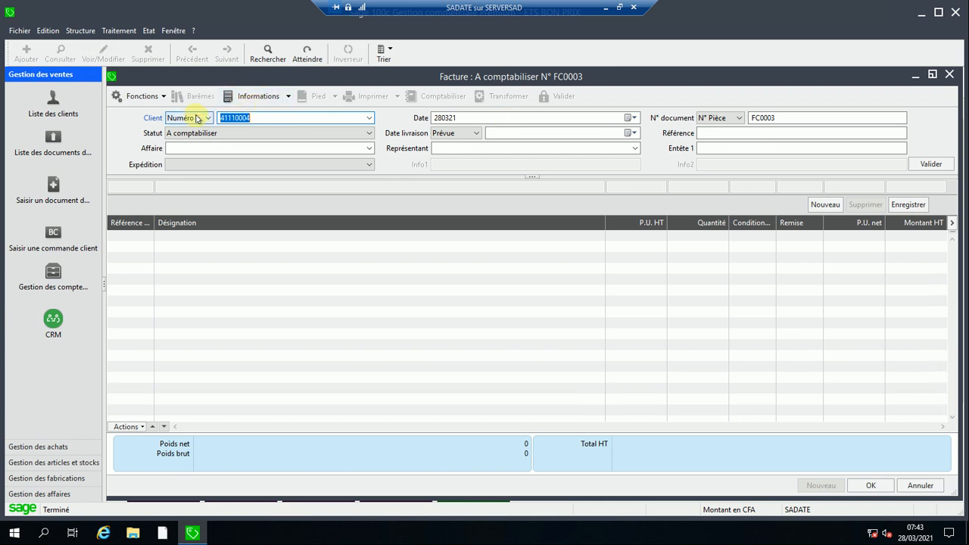
click(930, 163)
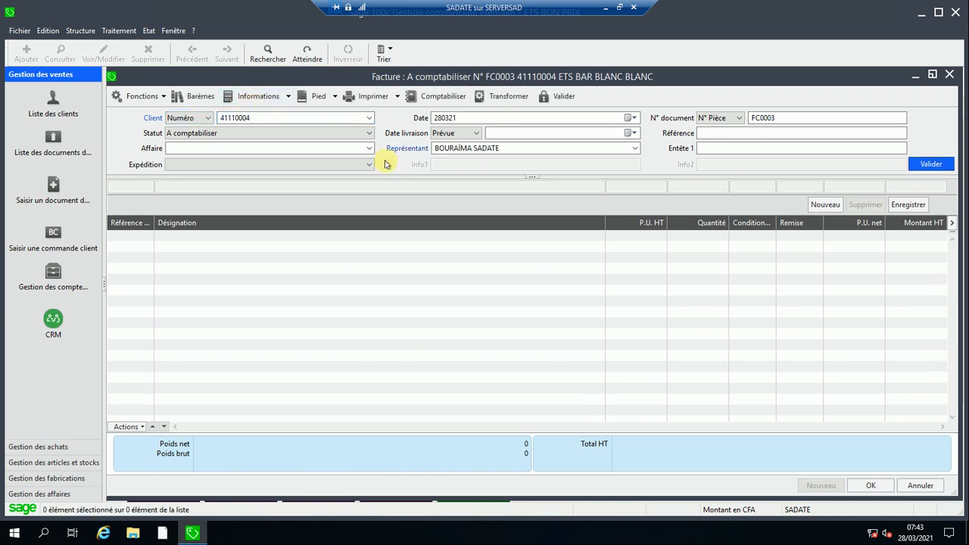
- Add an invoice line for article BEL (BELIVOIR) with a quantity of 5
click(288, 192)
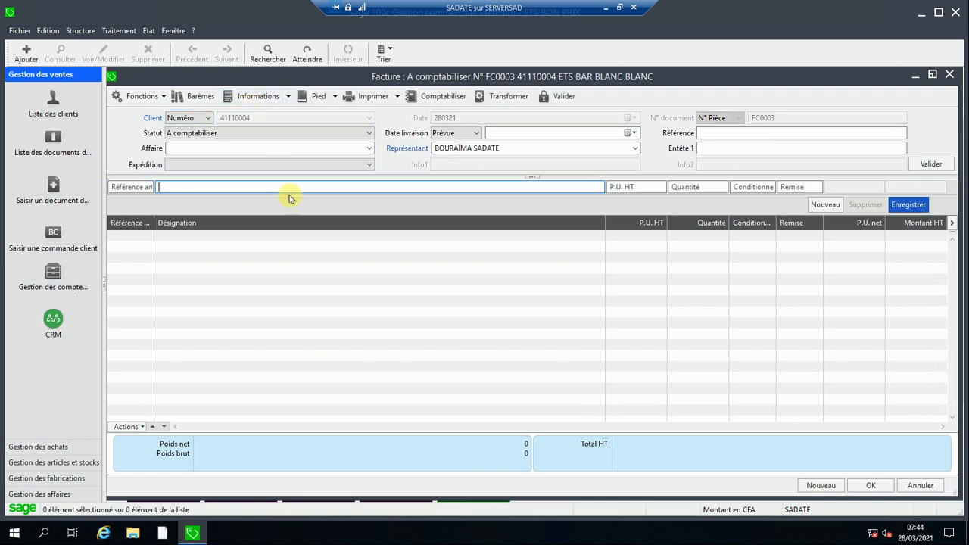
text(BEL)
key(Tab)
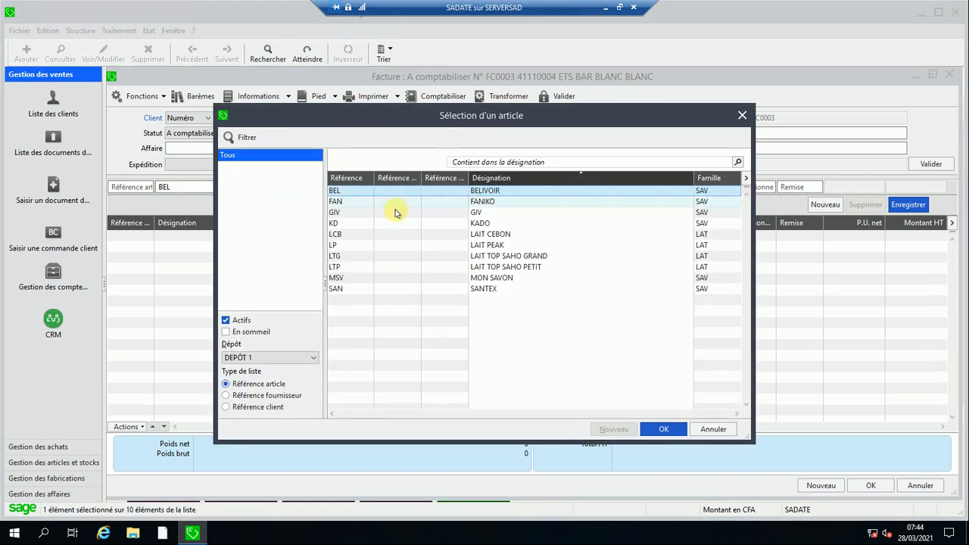
click(664, 430)
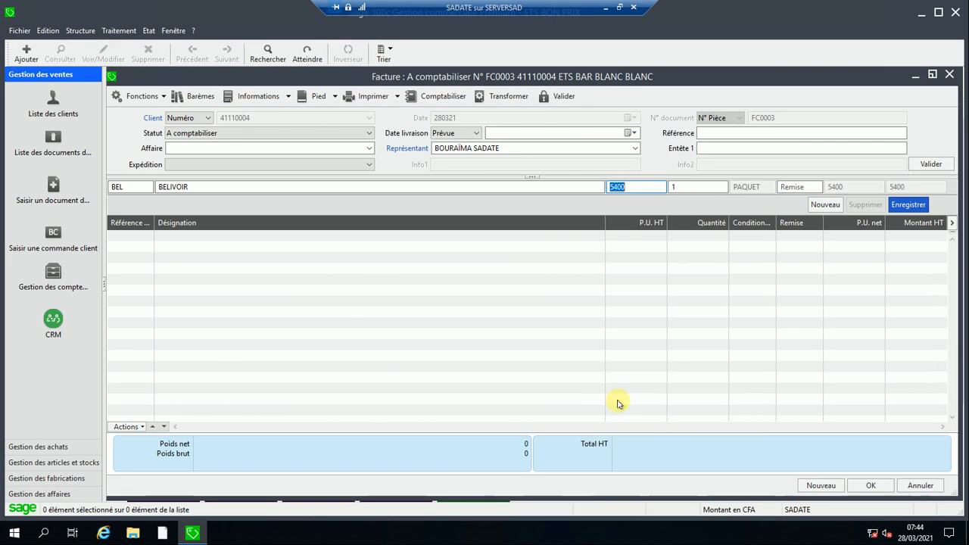
text(5)
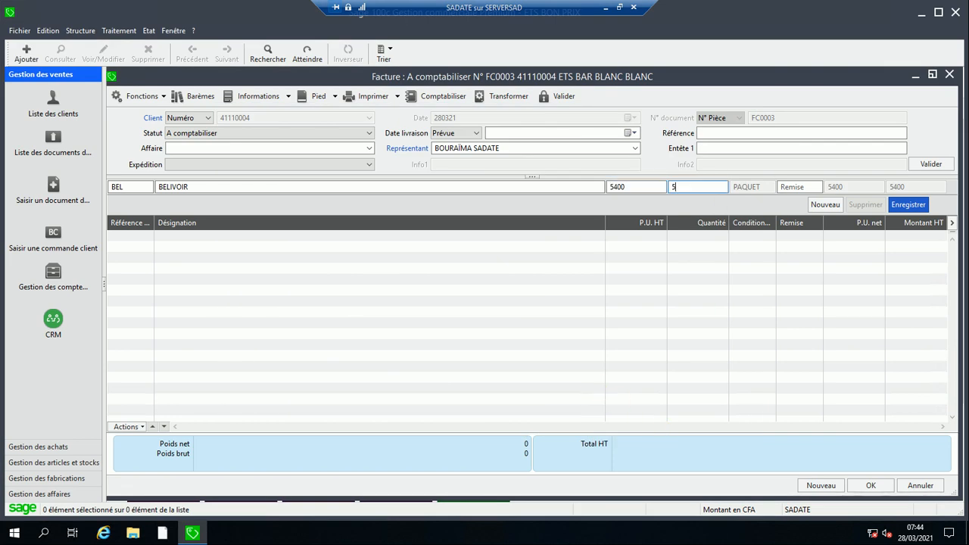
key(Return)
key(Return)
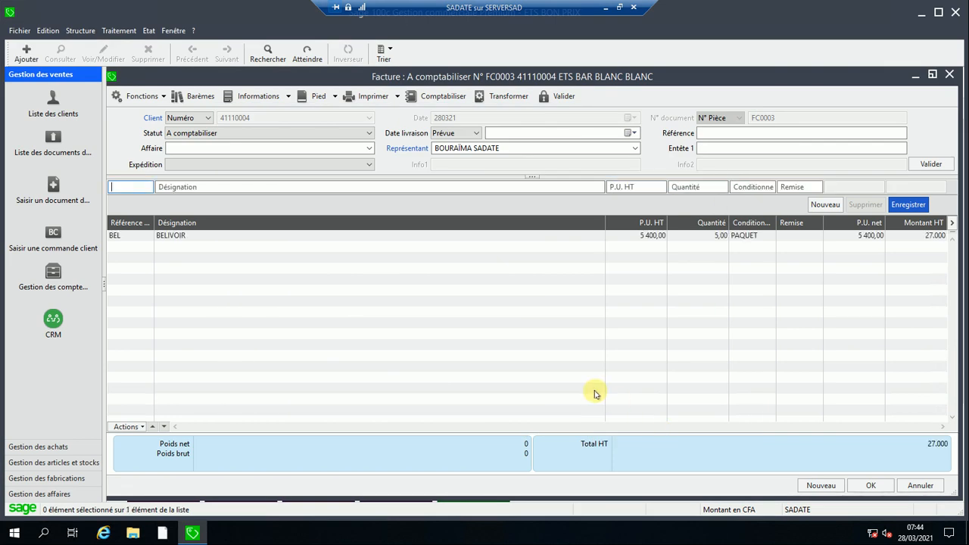
- Add an invoice line for article SAN (SANTEX) with a quantity of 3
text(SAN)
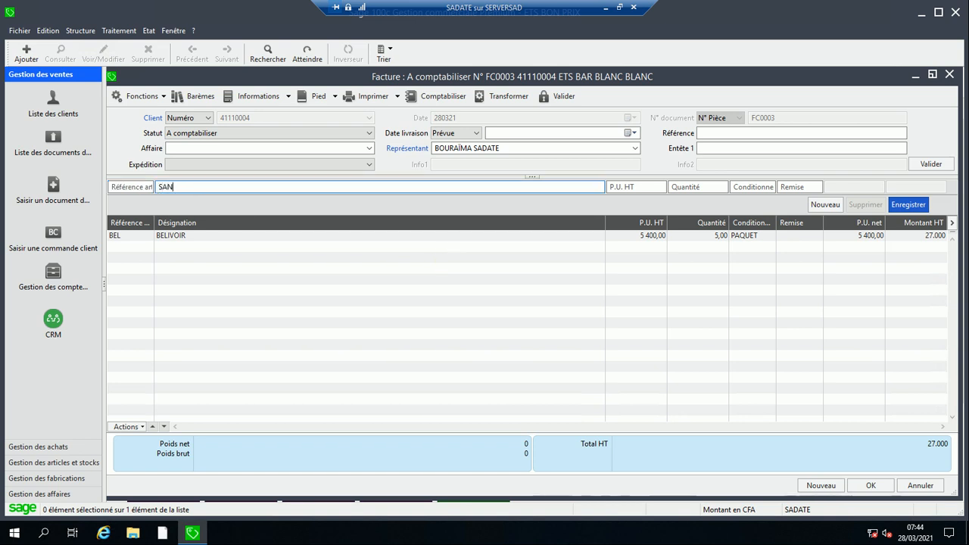
key(Return)
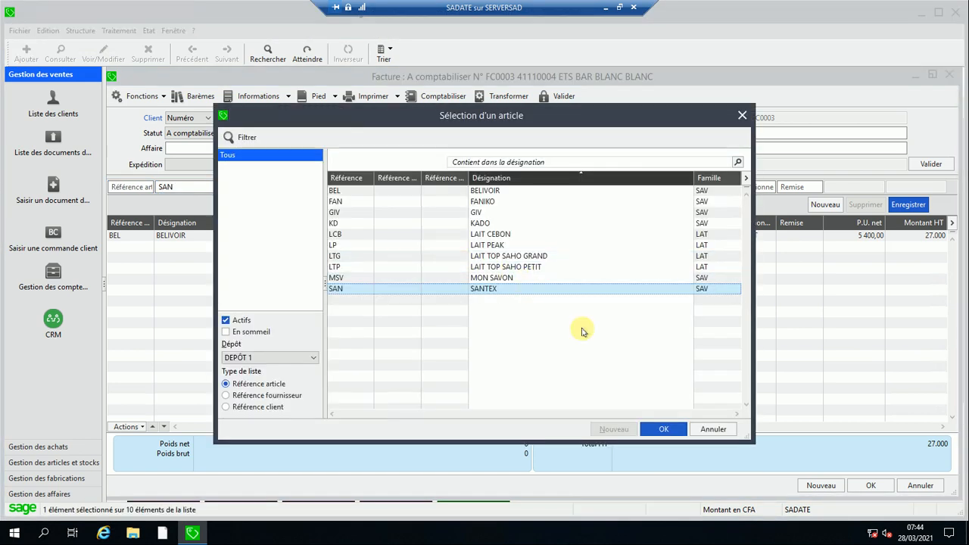
click(657, 428)
key(Return)
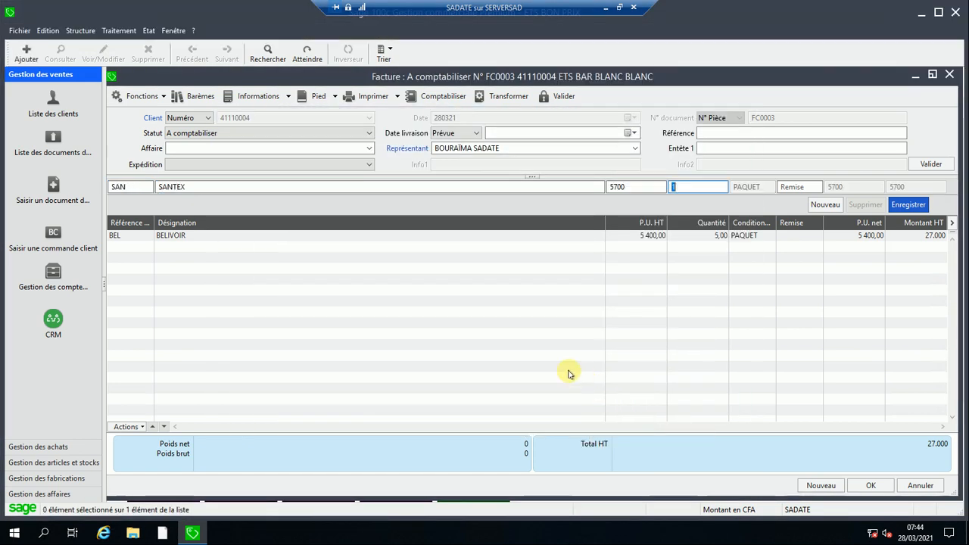
key(Return)
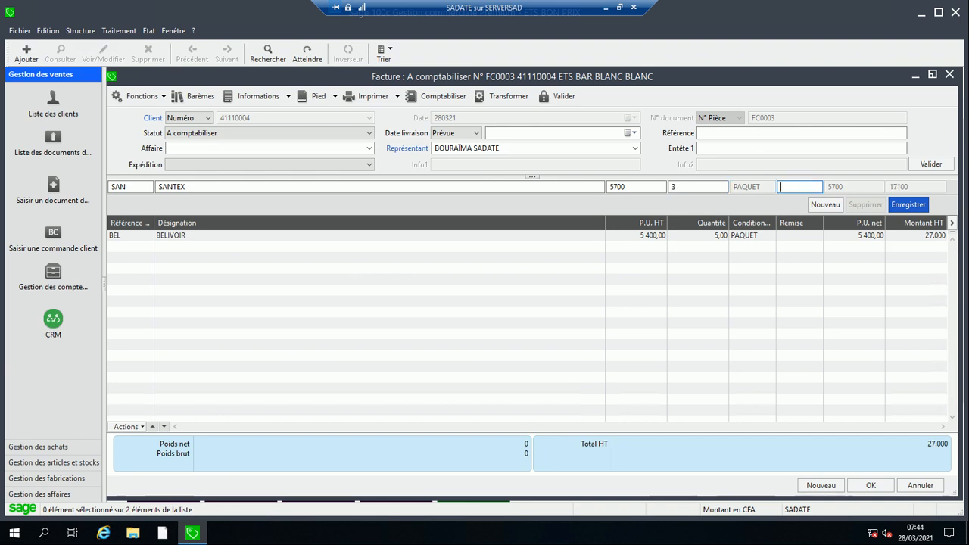
key(Tab)
- Add an invoice line for article MSV (MON SAVON) with a quantity of 5
text(MON)
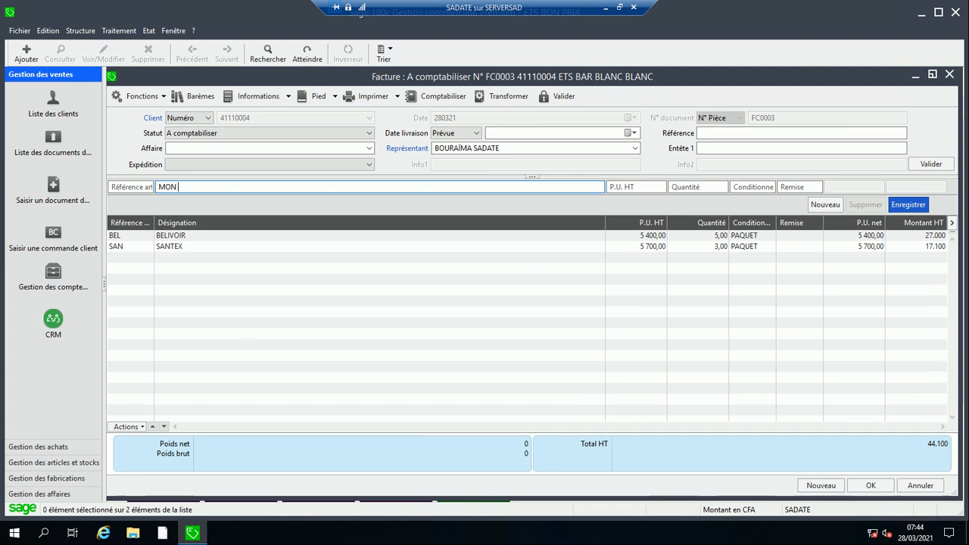
text( S)
key(Tab)
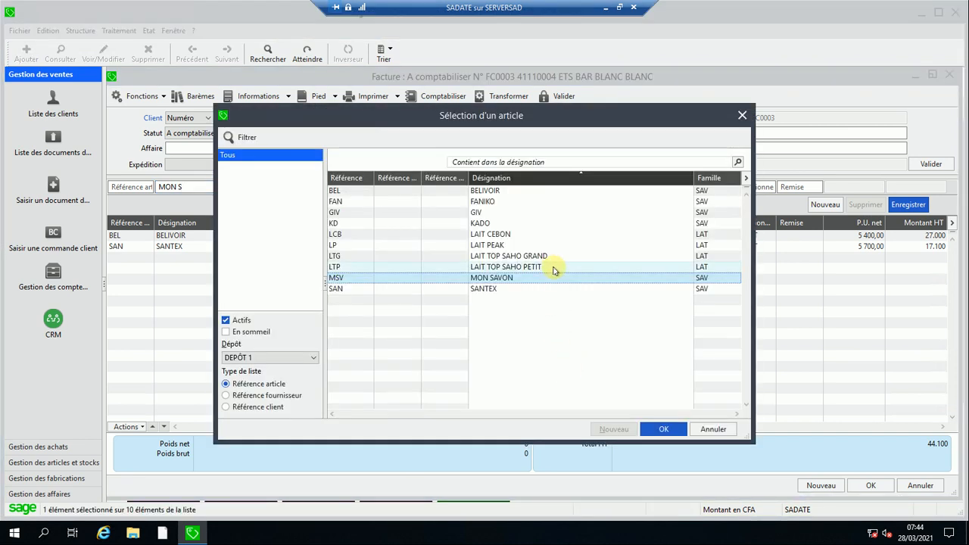
double_click(554, 280)
key(Tab)
text(5)
key(Tab)
key(Return)
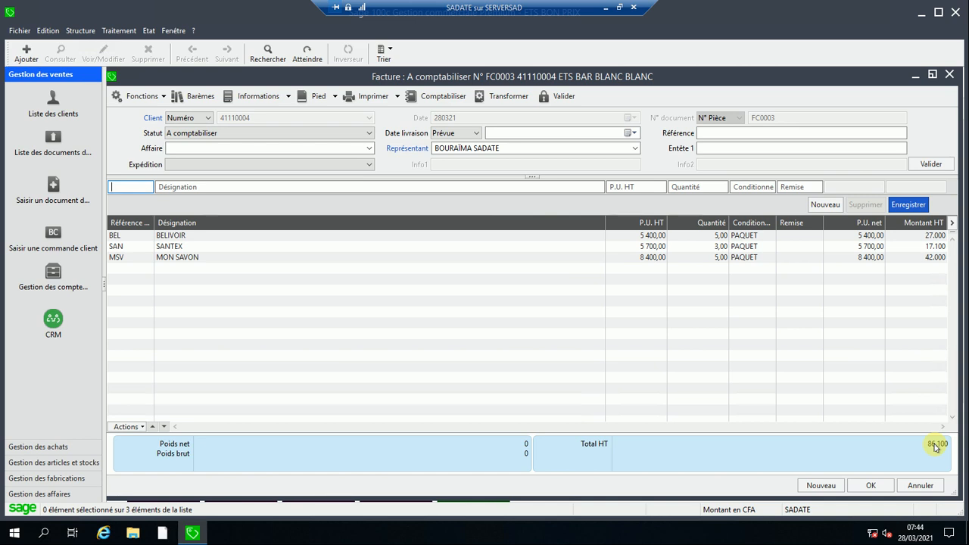
- Examine the net amount payable in the invoice's print preview, and validate the invoice
click(370, 100)
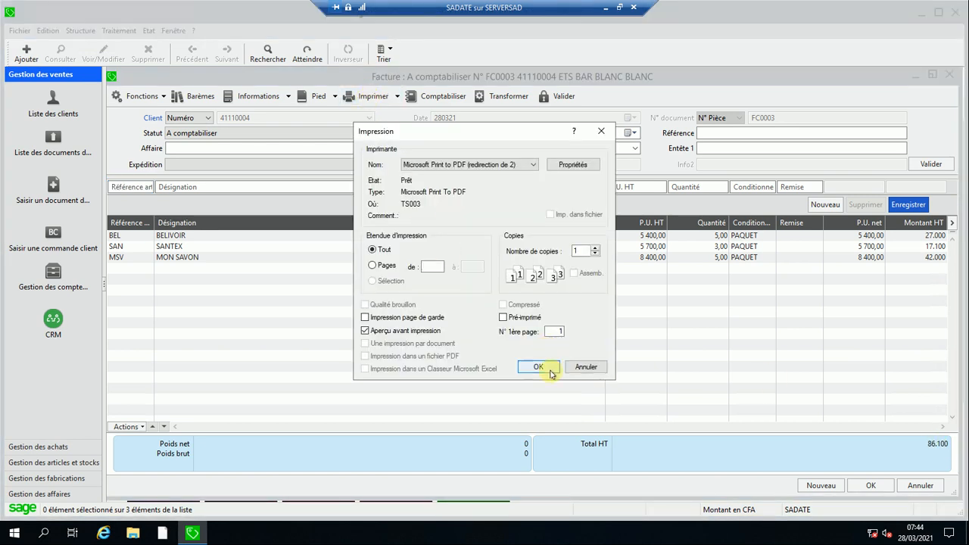
click(538, 368)
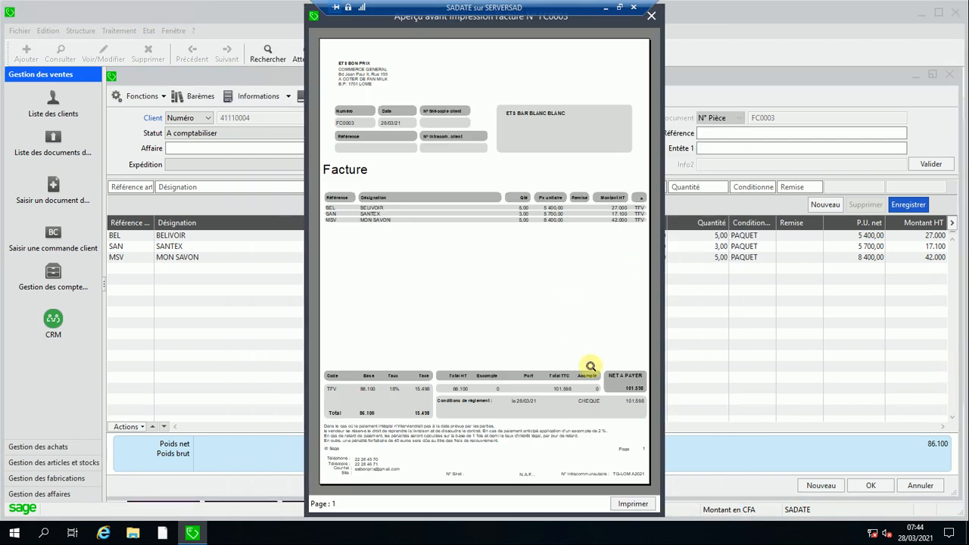
click(627, 398)
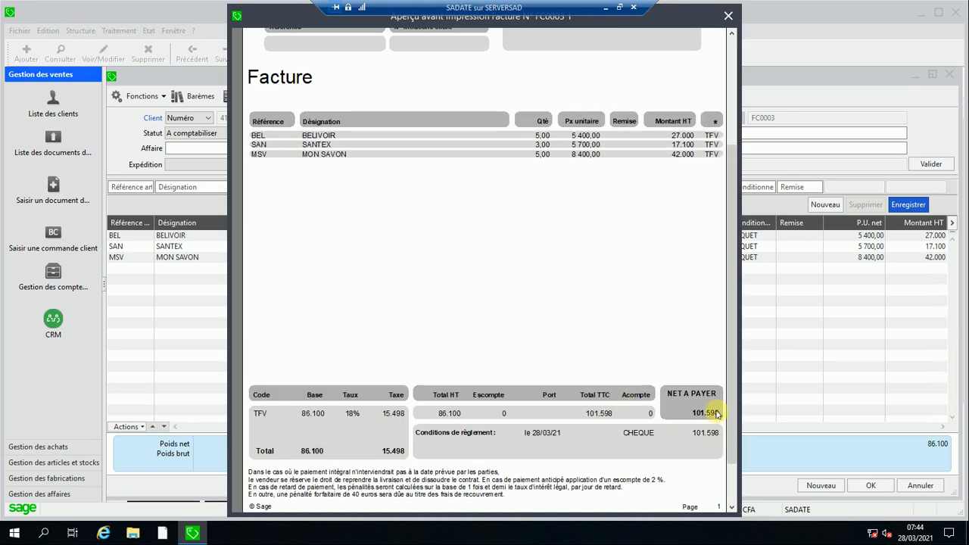
click(706, 379)
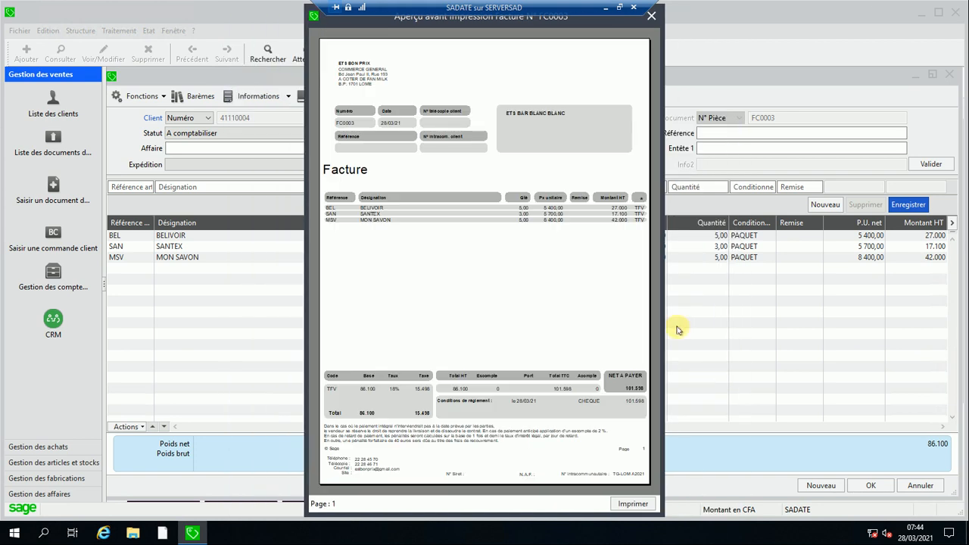
click(652, 16)
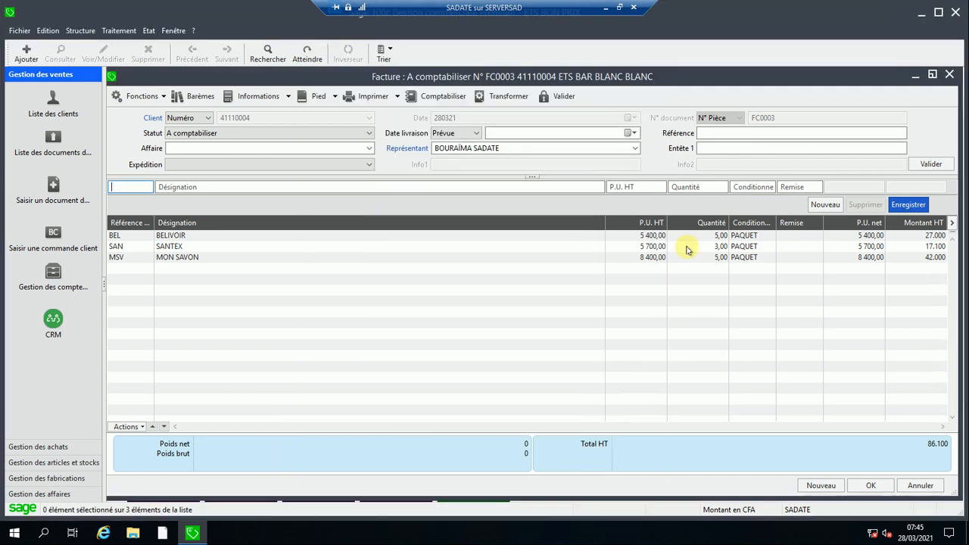
click(870, 486)
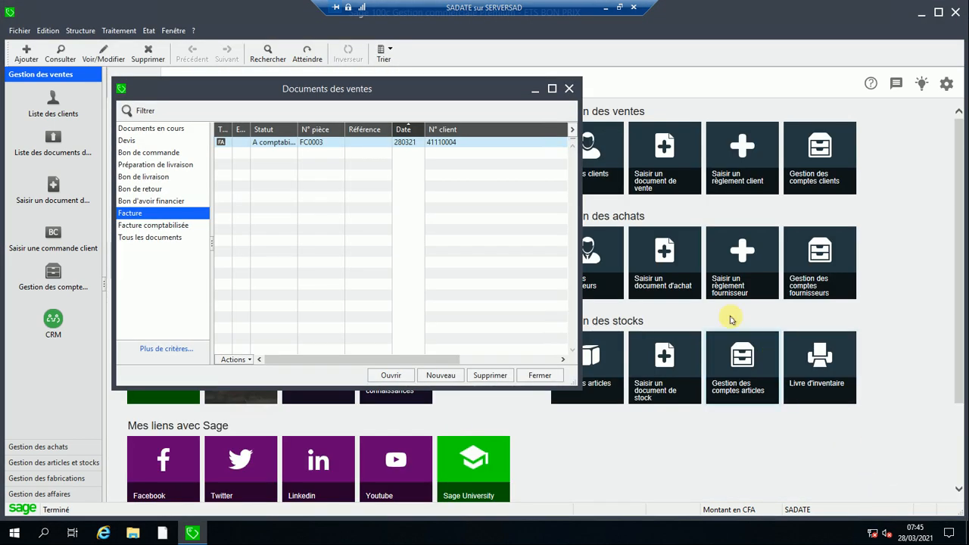
- Recheck the representative assigned to client ETS BAR BLANC BLANC, and close the client and sales document lists
click(45, 102)
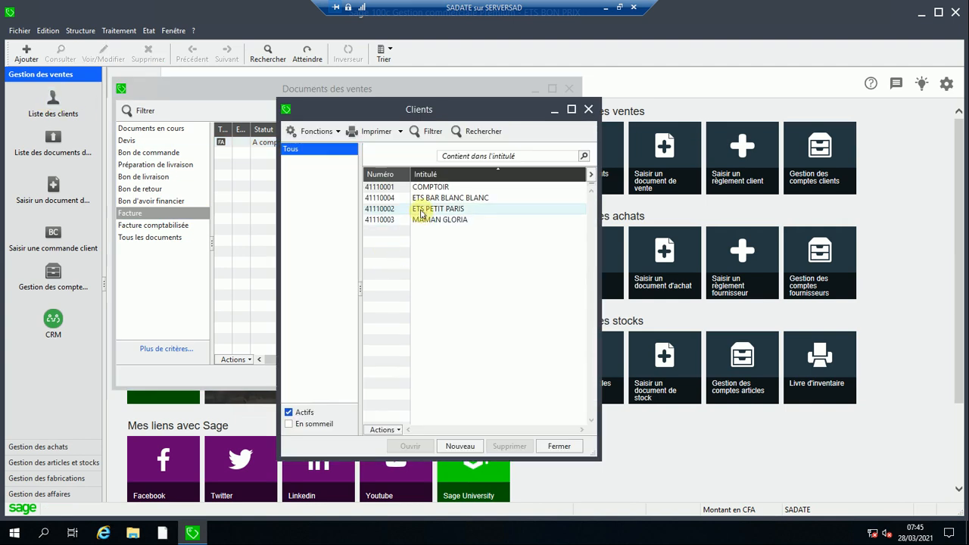
double_click(424, 200)
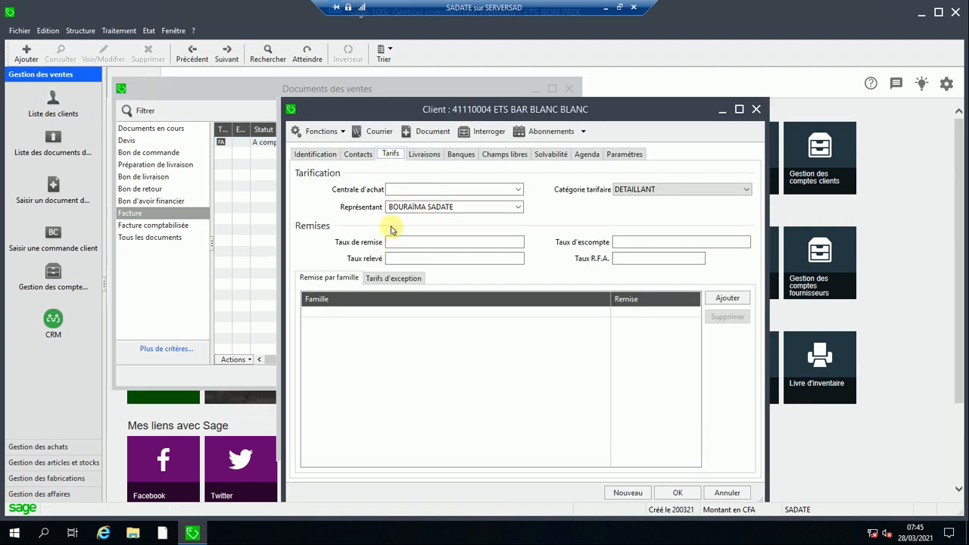
click(681, 493)
click(559, 446)
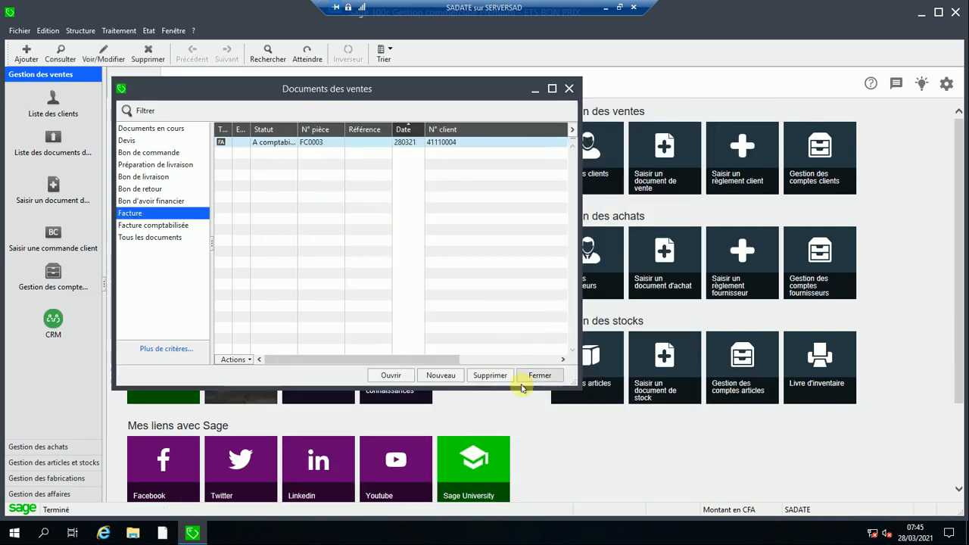
click(536, 374)
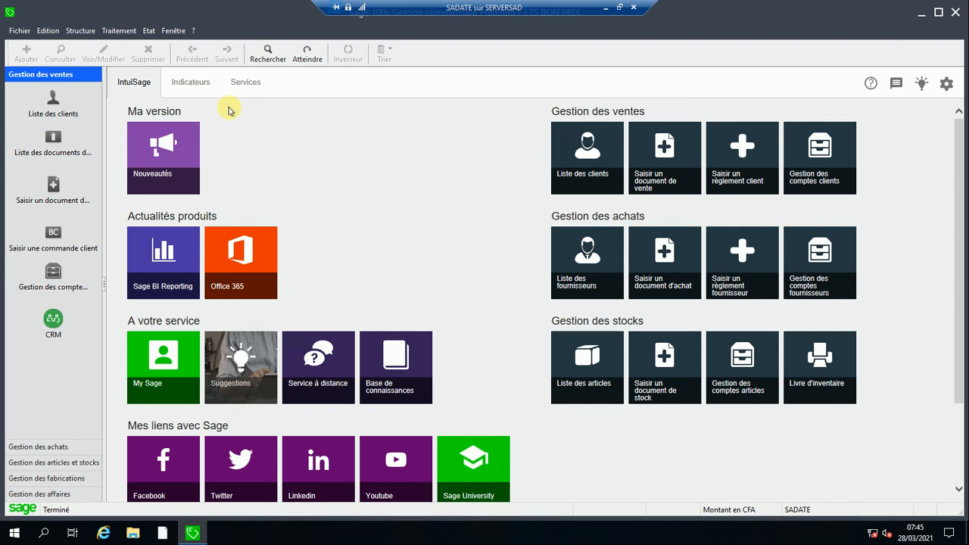
- Open the representatives' commission report, limiting it to the COMMISSION DES AGENTS COMMERCIAUX scale and the first listed representative
click(148, 33)
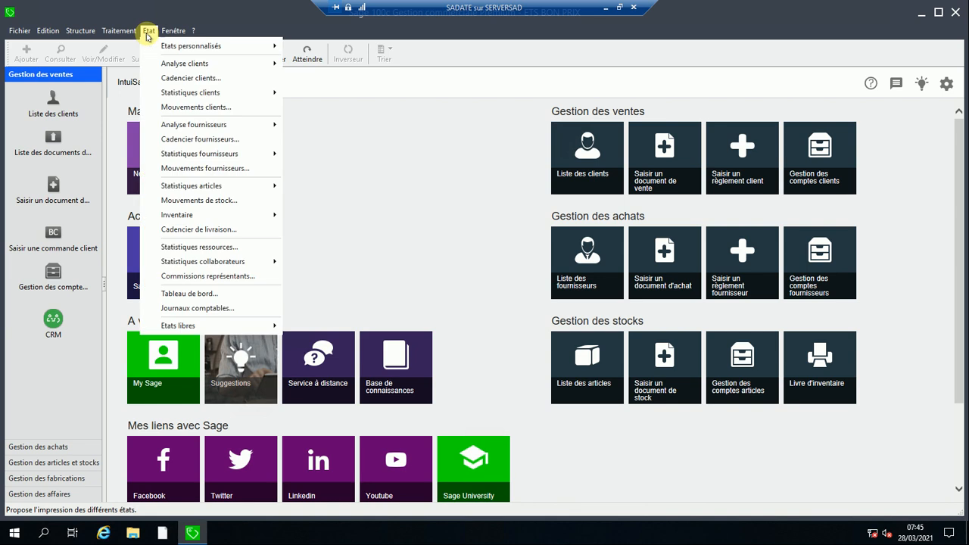
click(208, 277)
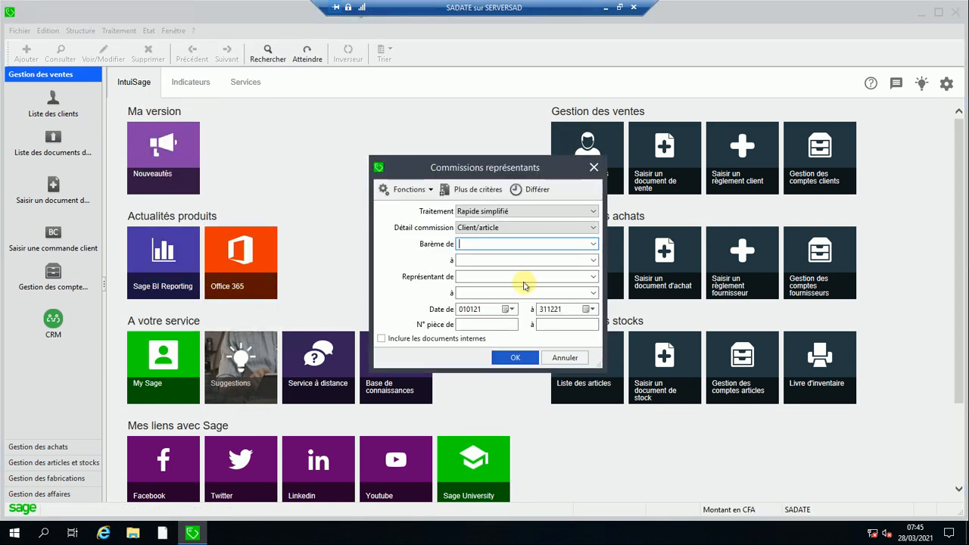
click(597, 247)
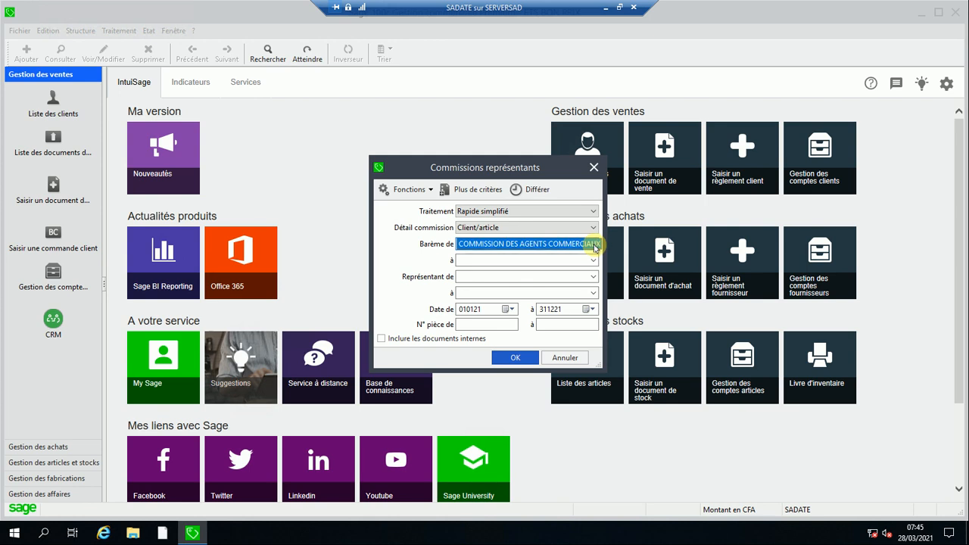
click(594, 261)
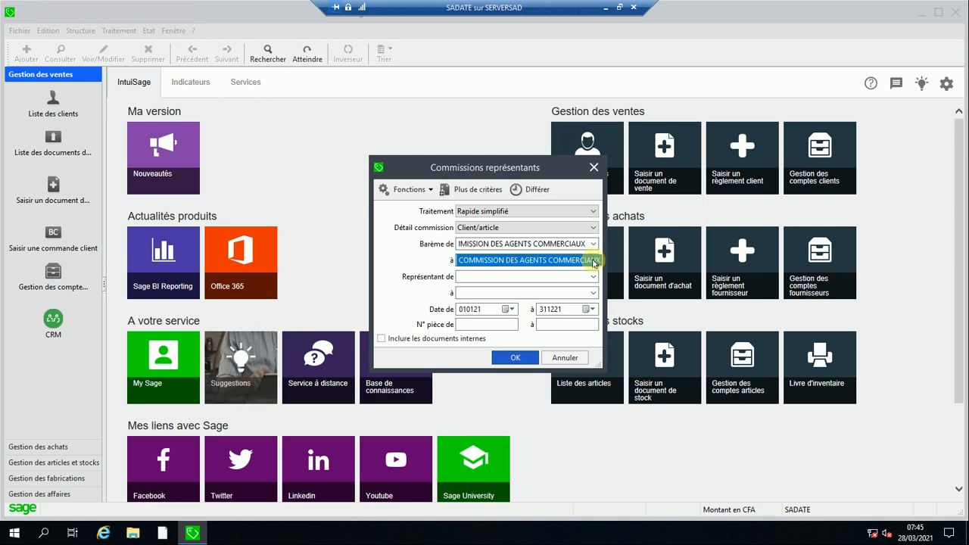
click(594, 277)
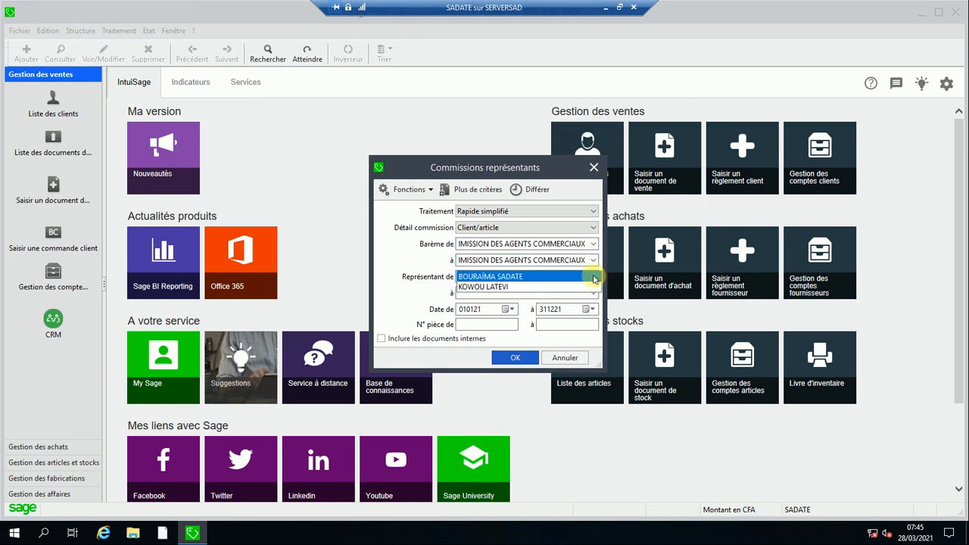
click(595, 278)
click(594, 293)
click(594, 294)
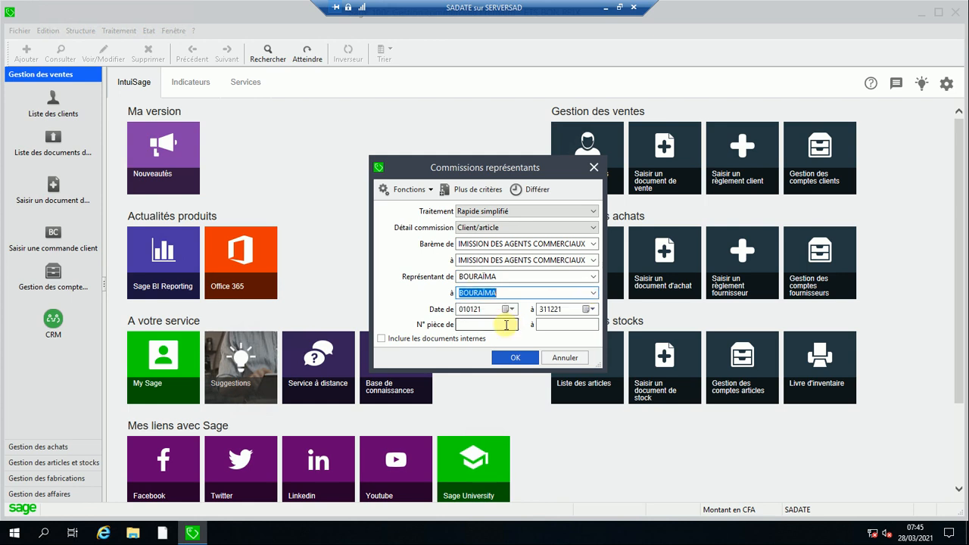
- Try to preview the representative's commission report for the single day 28/03/21
click(512, 309)
click(549, 403)
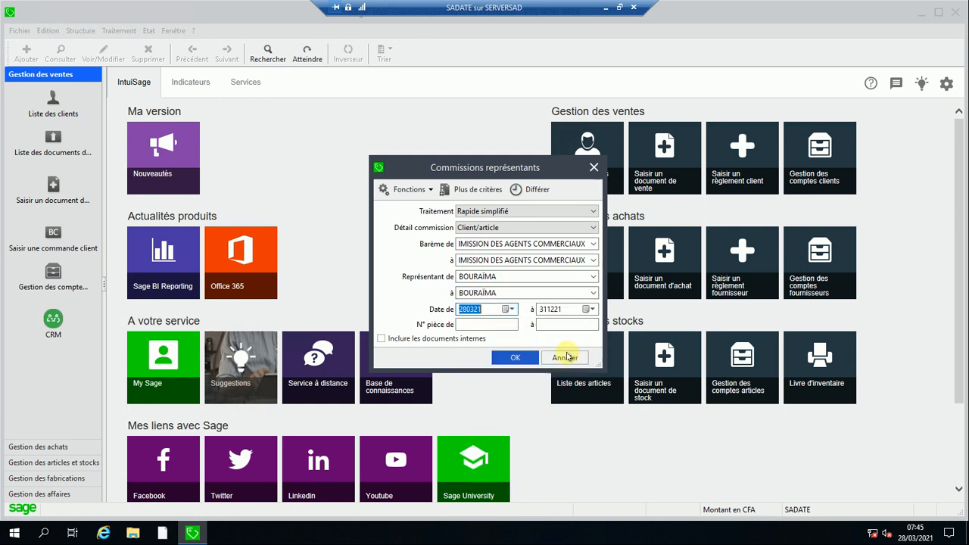
click(591, 309)
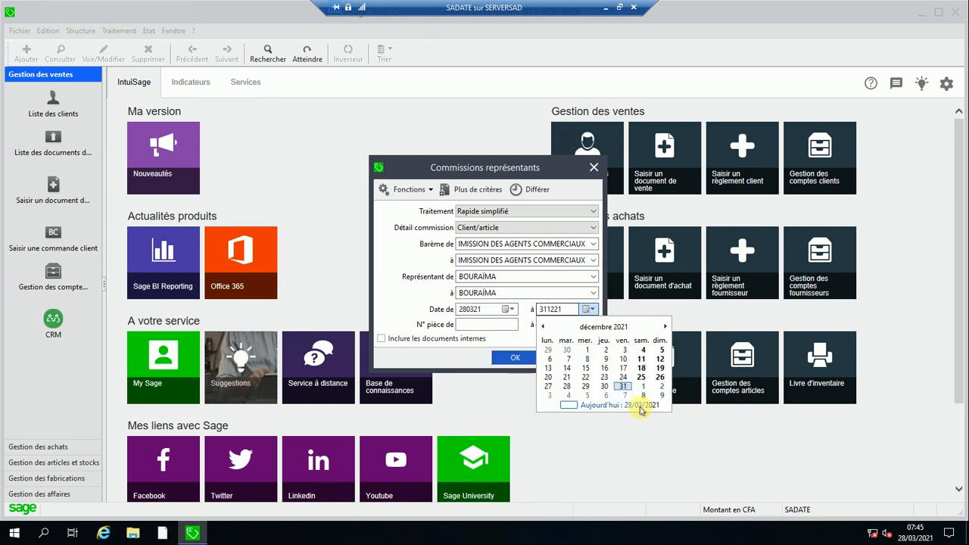
click(642, 409)
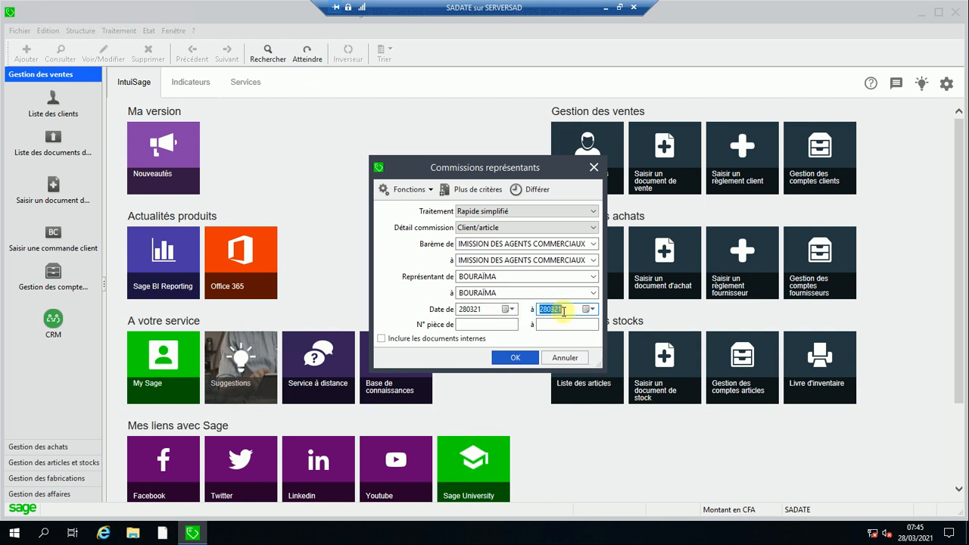
click(515, 359)
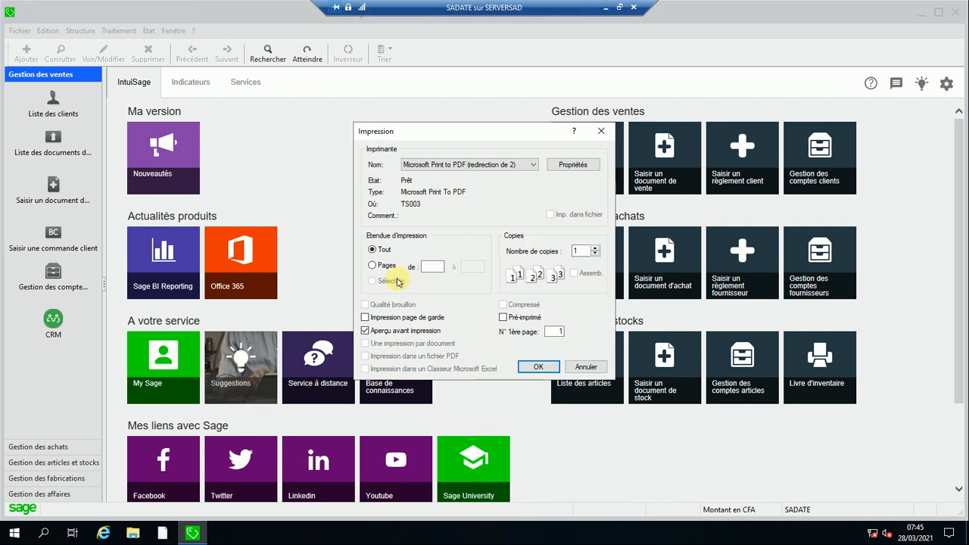
click(534, 367)
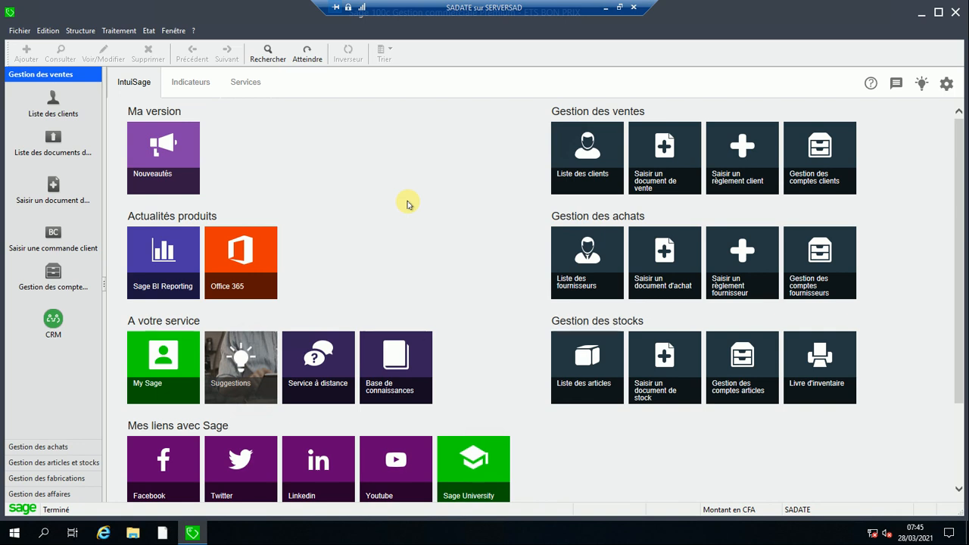
- Open invoice FC0003 of client ETS BAR BLANC BLANC from the sales documents and maximize it
click(114, 31)
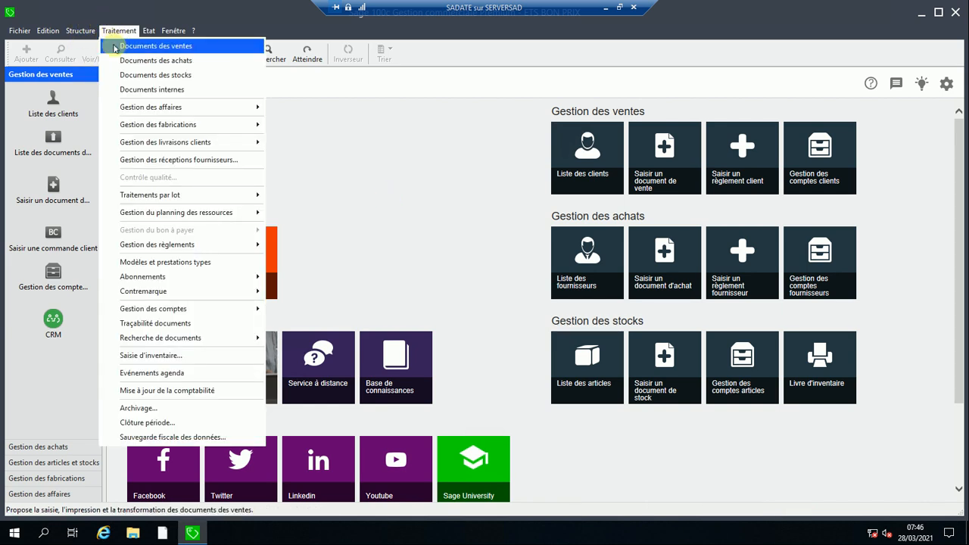
click(120, 46)
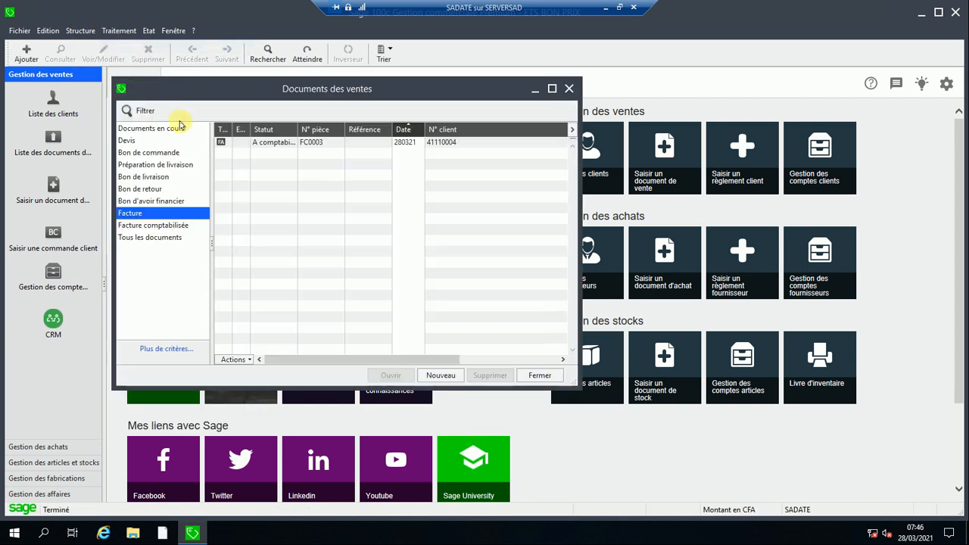
double_click(330, 146)
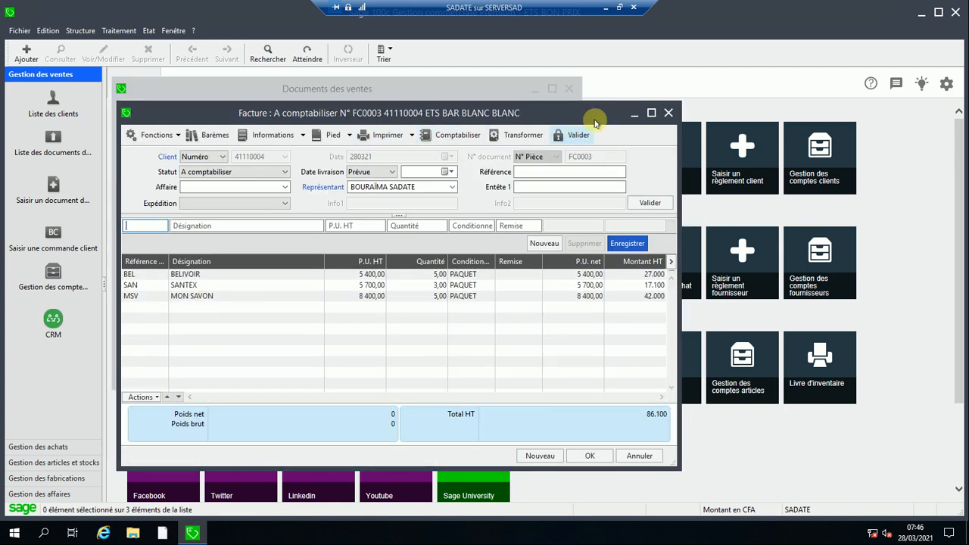
click(652, 112)
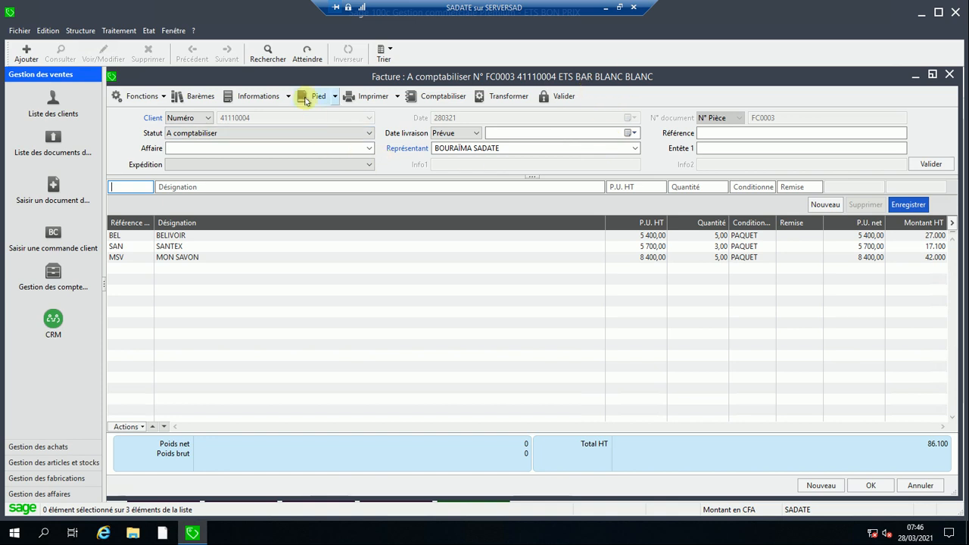
- Record the invoice's payment labelled REGLEMENT DE LA FACTURE FC0003 with payment method ESPECES, and close the invoice and the sales documents list
click(336, 100)
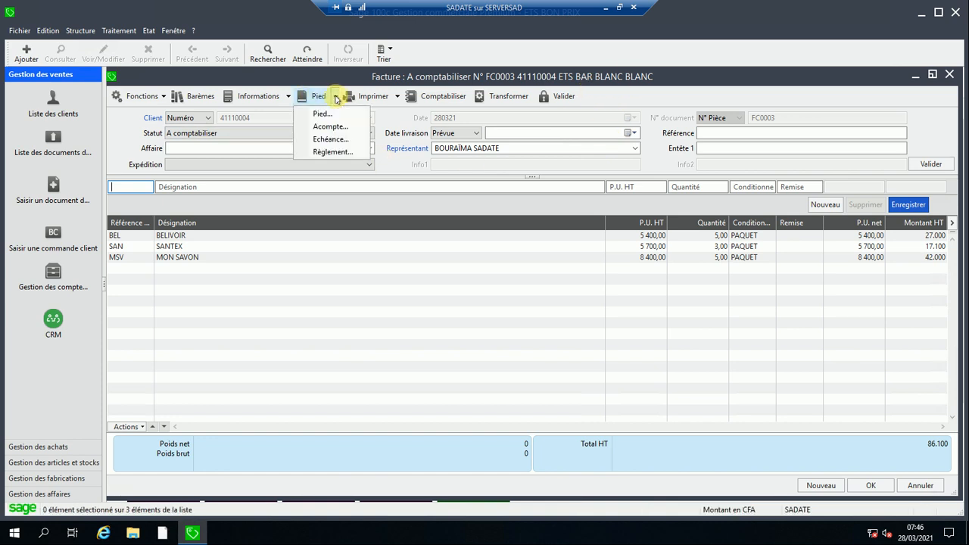
click(331, 154)
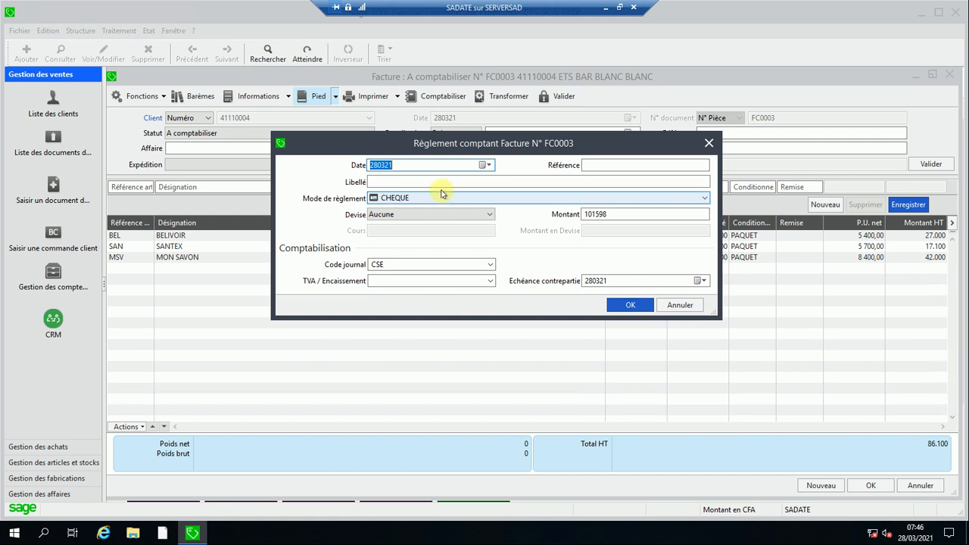
click(441, 180)
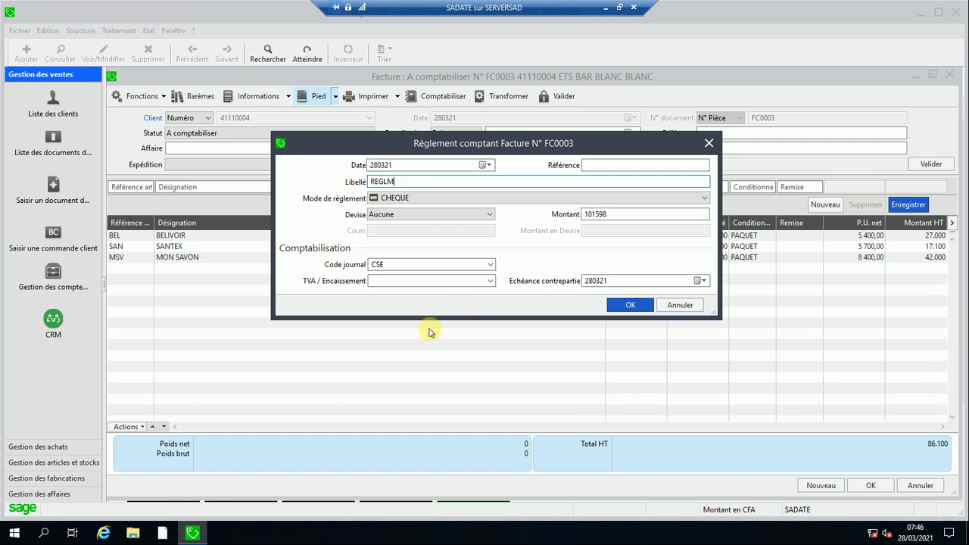
text(REGLEMENT DE LA FACTURE FC0003)
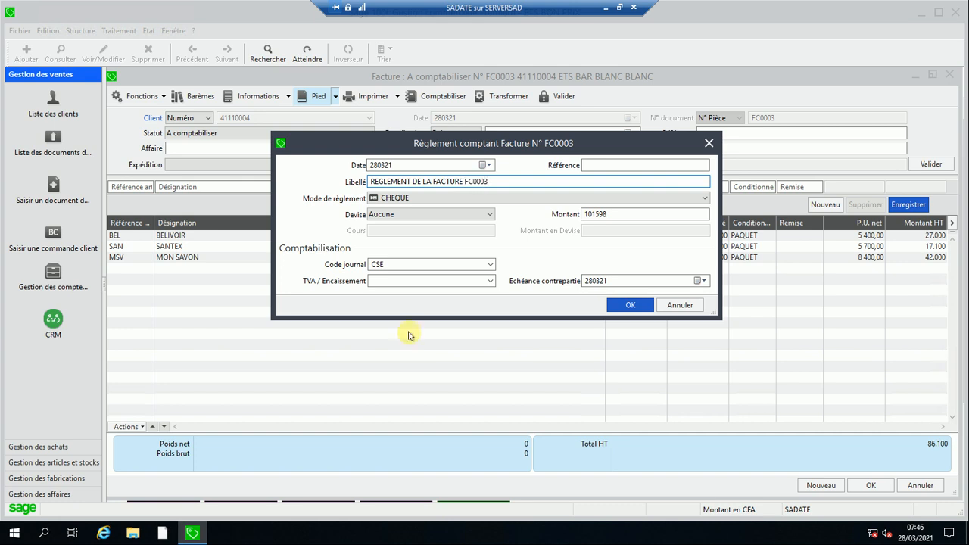
click(563, 197)
click(518, 230)
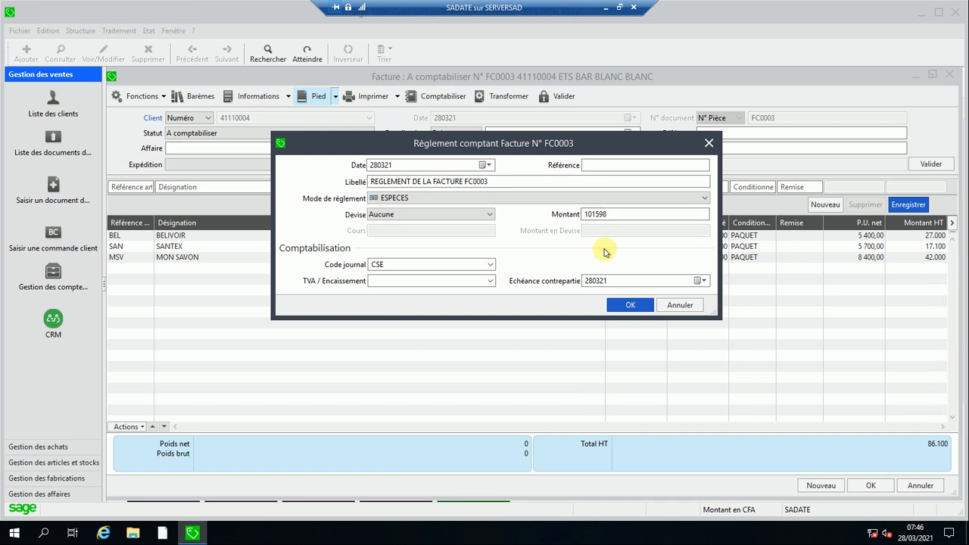
click(624, 306)
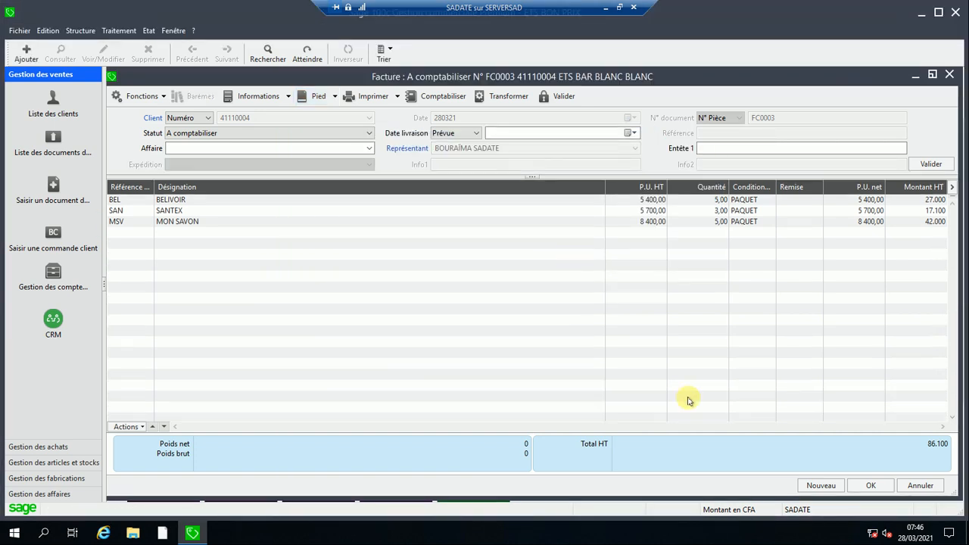
click(865, 486)
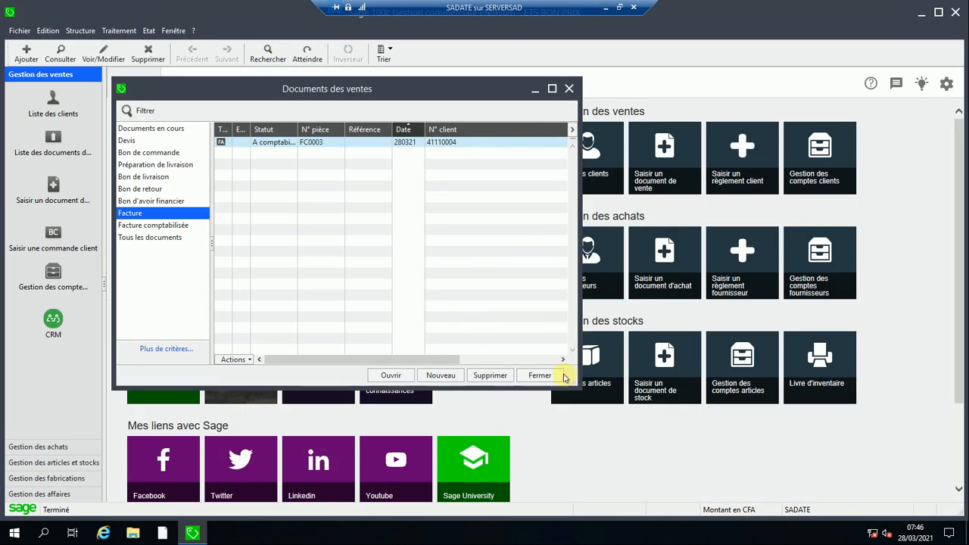
click(541, 375)
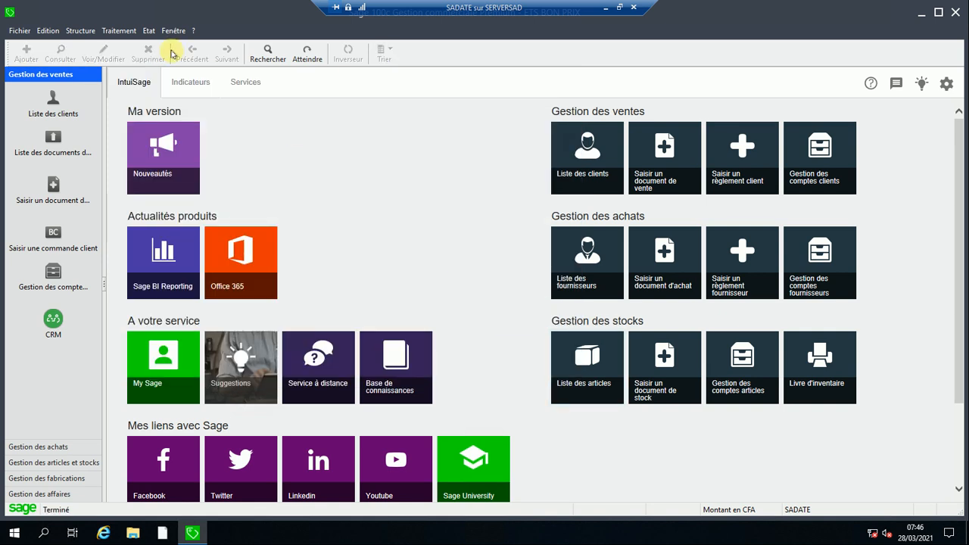
- Set up the representatives' commission report again with the COMMISSION DES AGENTS COMMERCIAUX scale and the first listed representative as both range limits
click(147, 32)
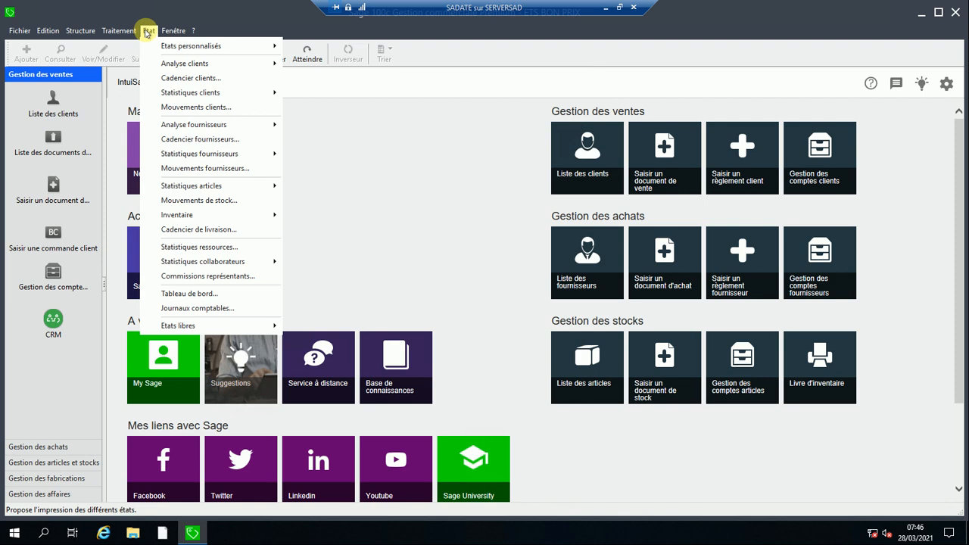
click(247, 276)
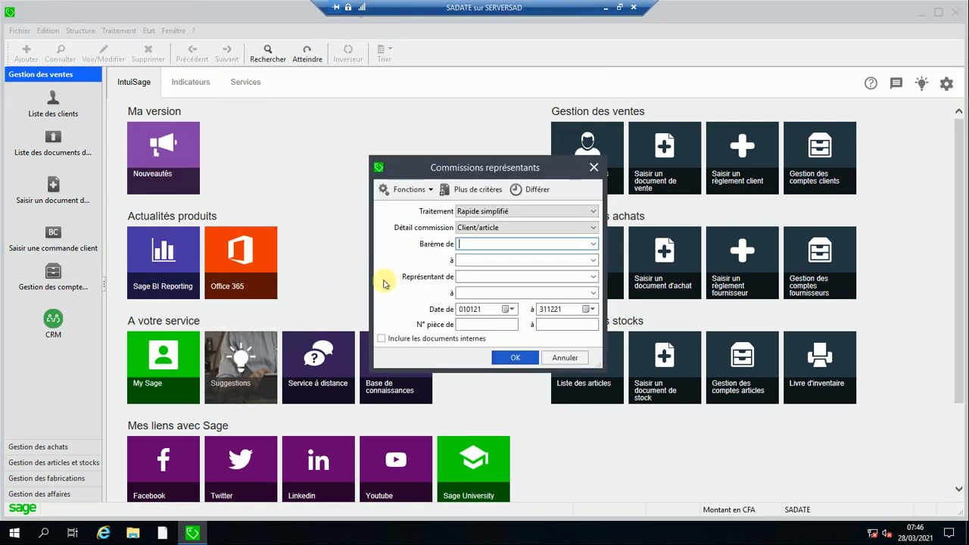
click(593, 244)
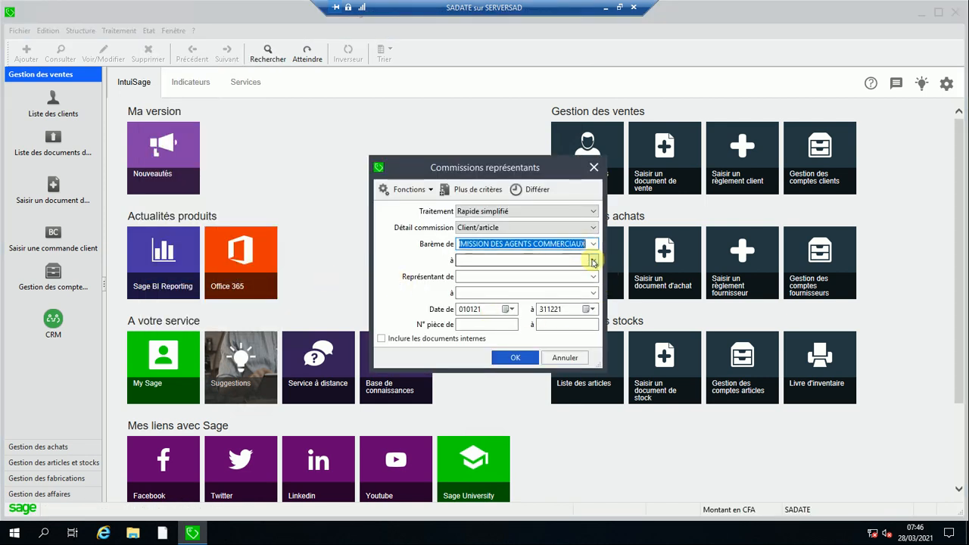
click(593, 260)
click(595, 277)
click(591, 286)
click(593, 294)
click(538, 303)
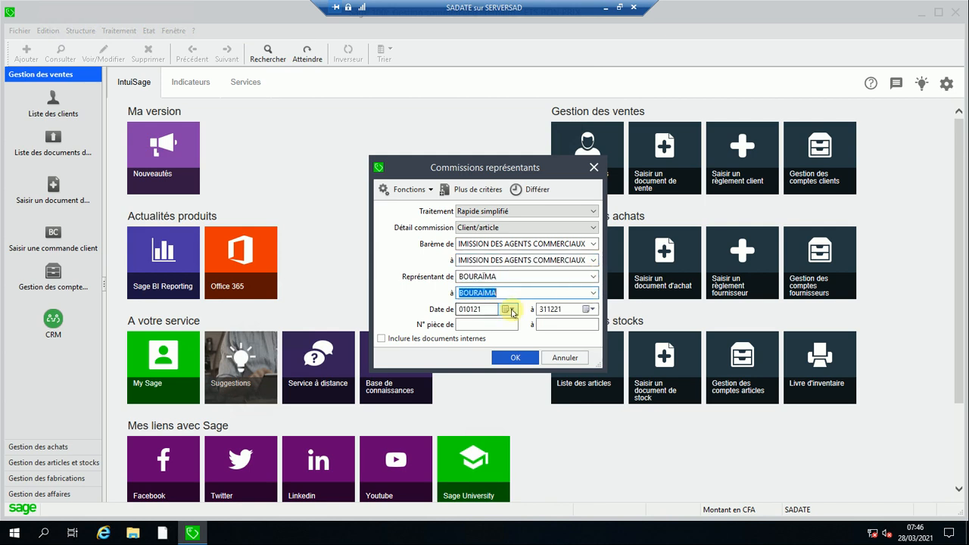
- Set the report period from 28/03/21 to 28/03/21, examine the commission calculation in the print preview, and close it
click(506, 309)
click(519, 407)
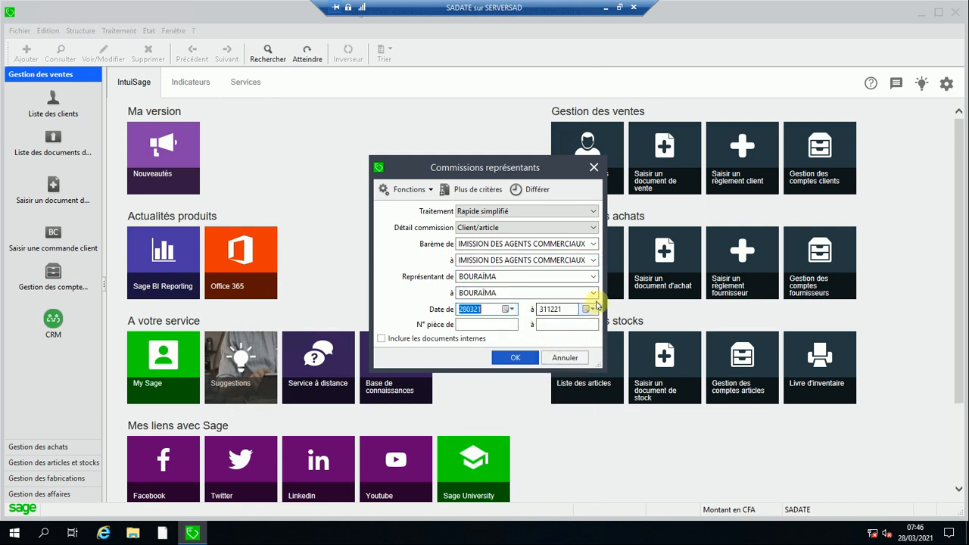
click(588, 309)
click(605, 407)
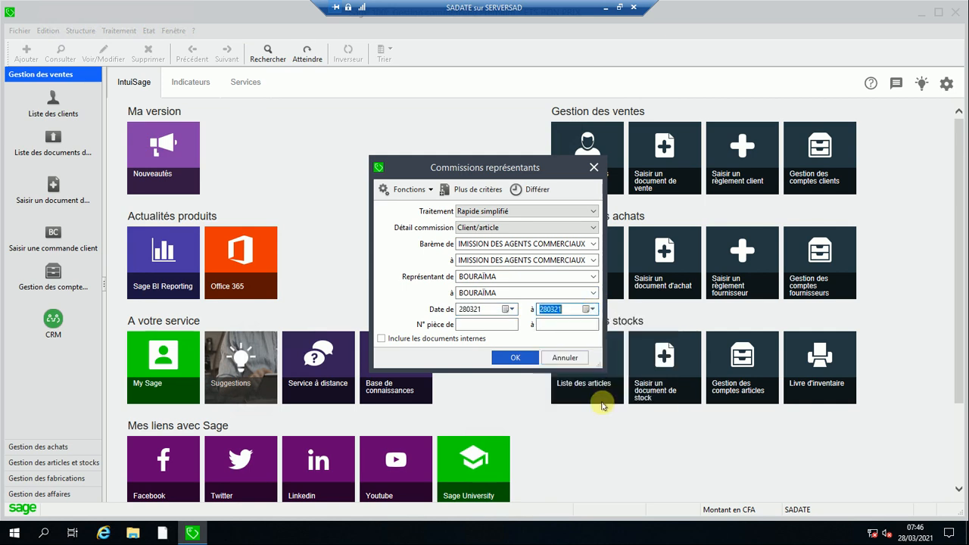
click(520, 358)
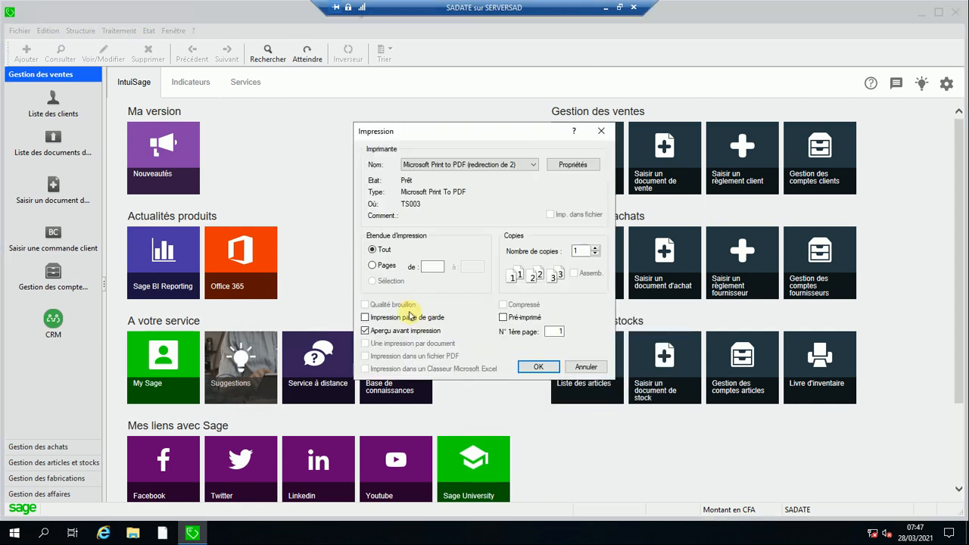
click(539, 368)
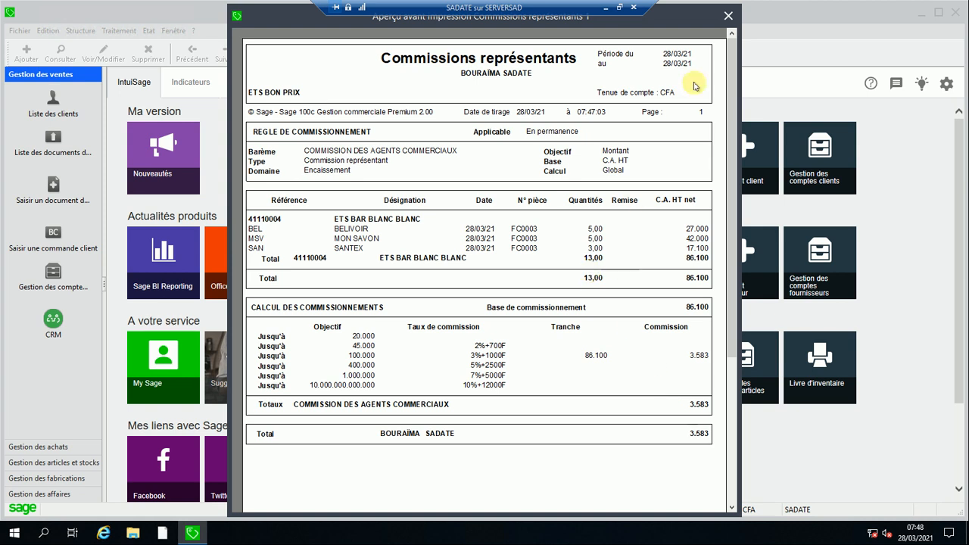
click(728, 18)
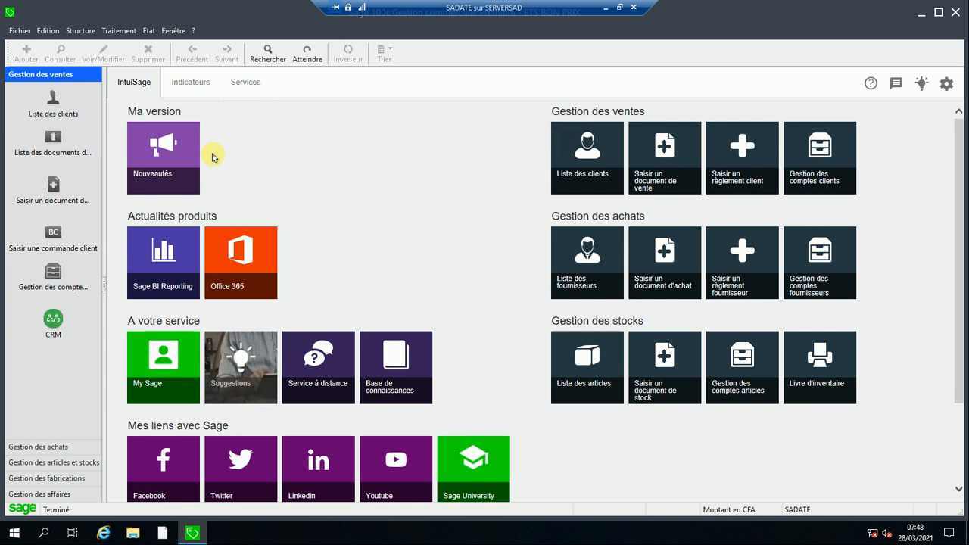
- Look over the sales indicators and the breakdown of documents by type
click(202, 84)
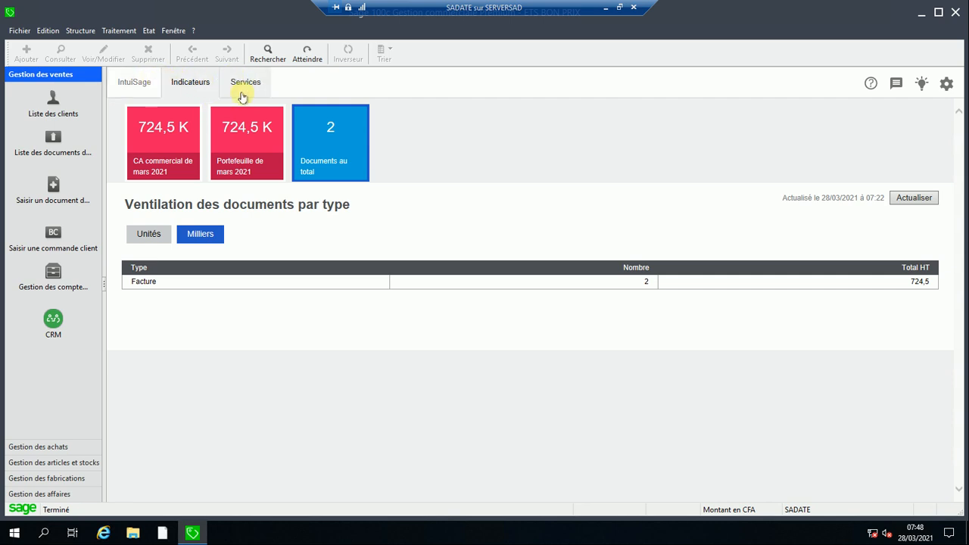
click(239, 90)
click(190, 88)
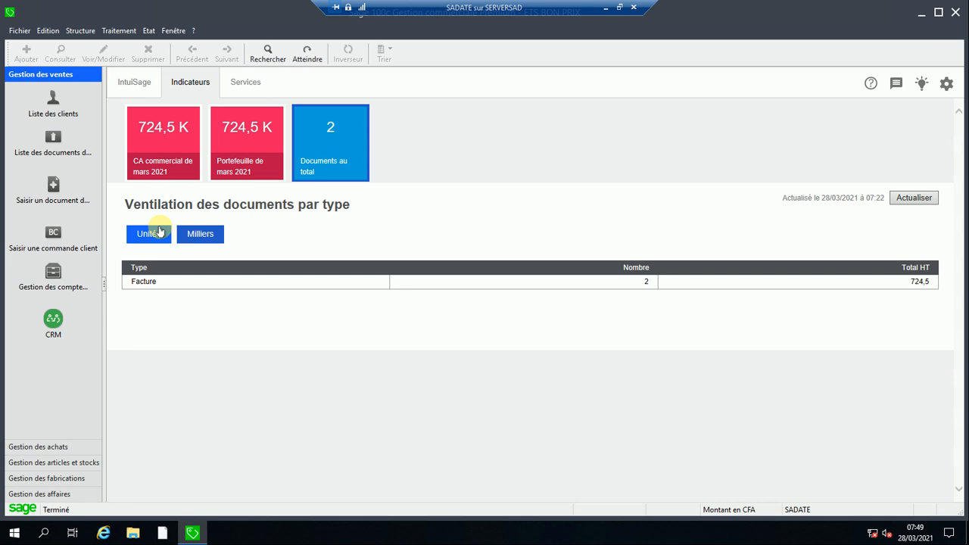
click(159, 85)
click(186, 81)
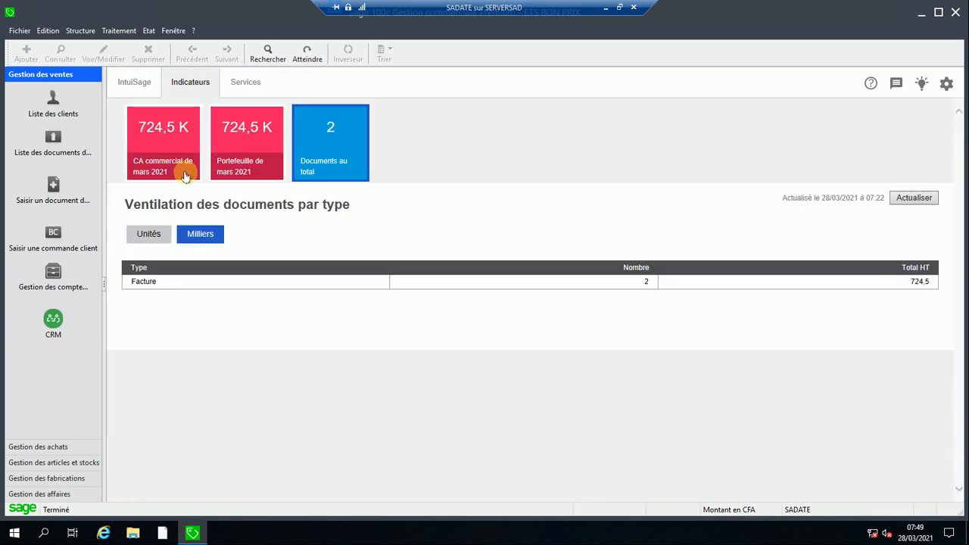
- Display the breakdown of documents by type in units, and examine the March 2021 commercial turnover chart and table
click(155, 234)
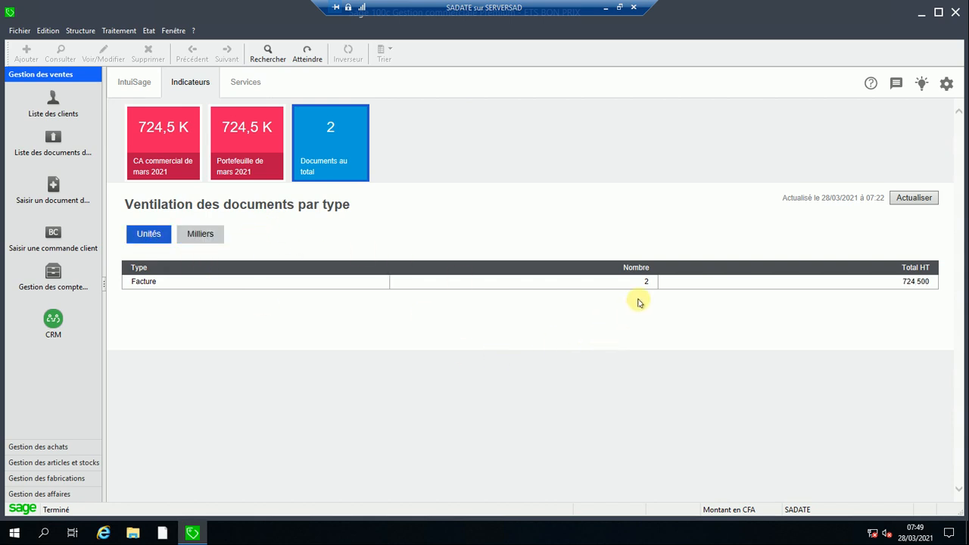
click(155, 148)
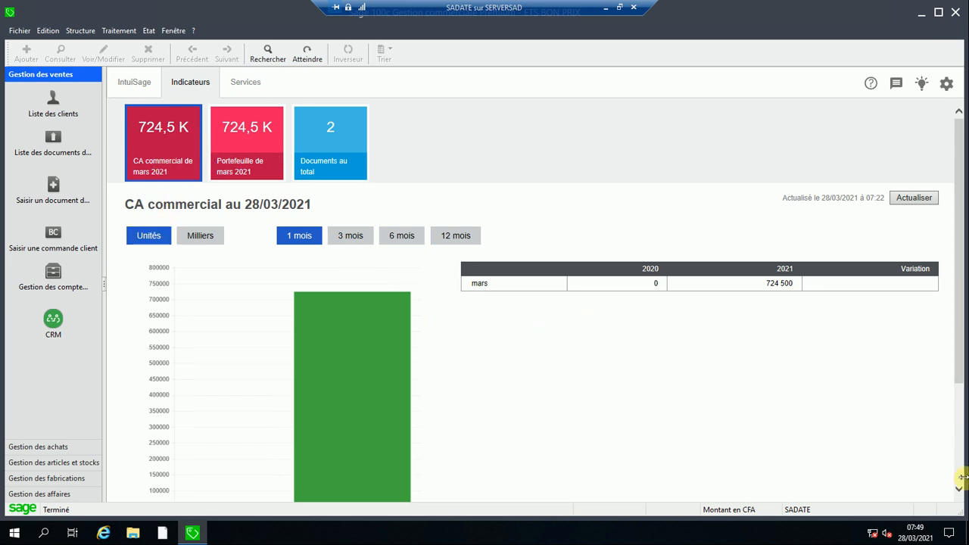
scroll(959, 488, down, 3)
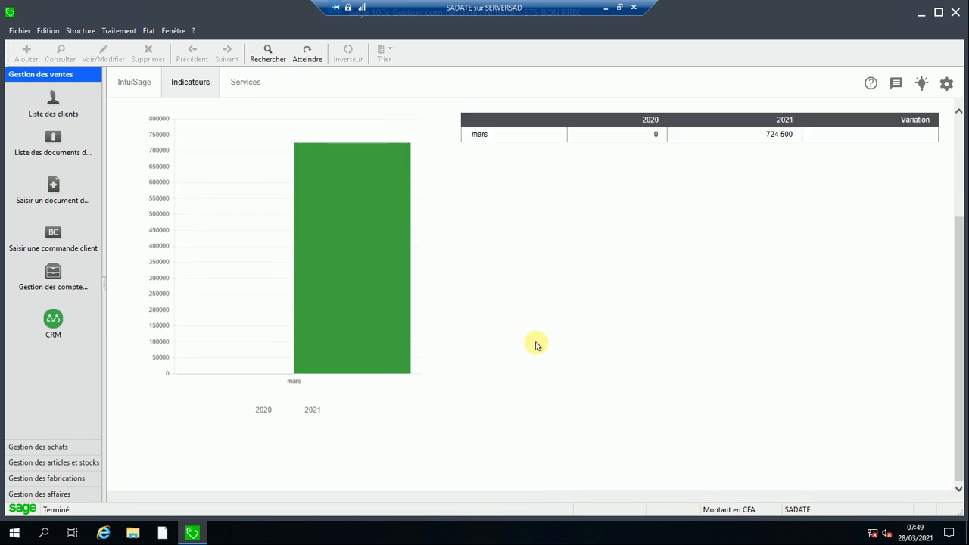
scroll(958, 113, up, 1)
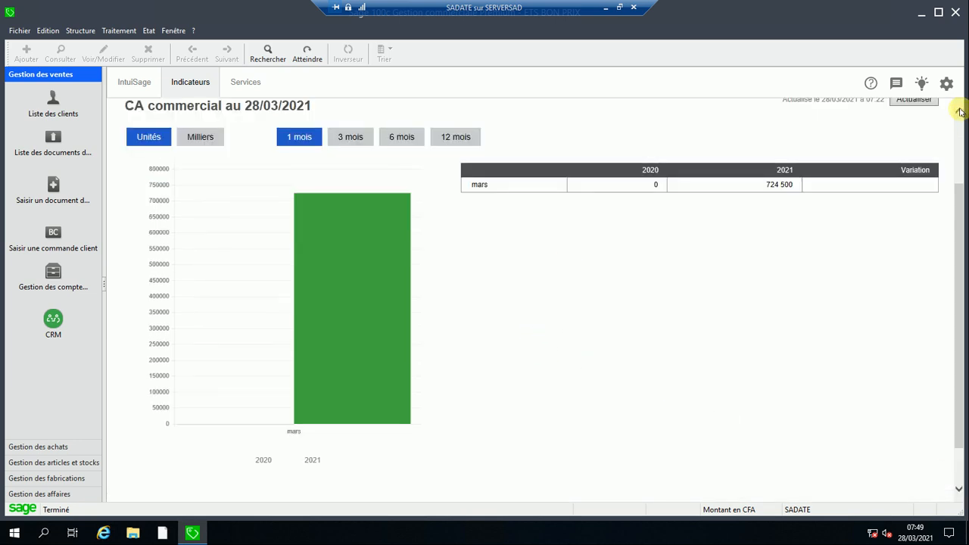
click(130, 135)
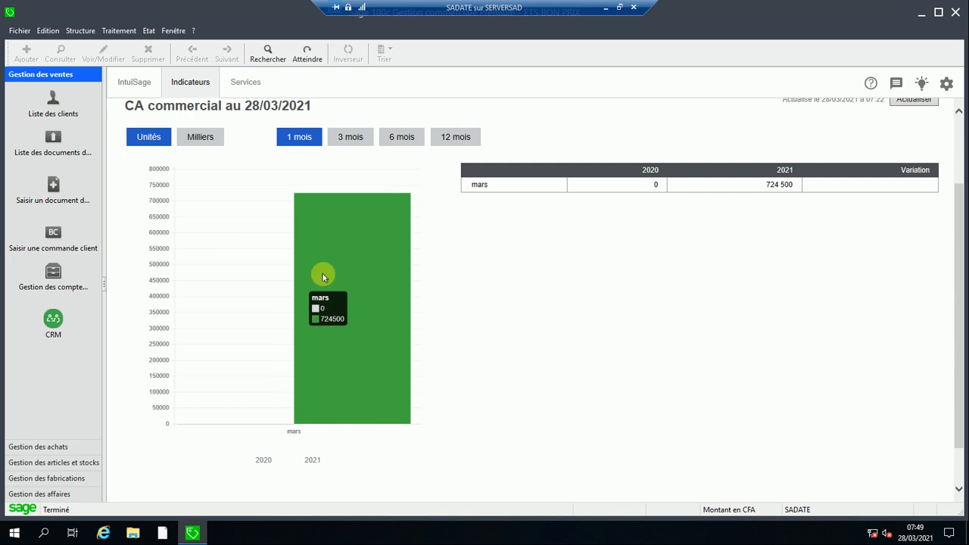
- Compare the commercial turnover over 1, 3, 6 and 12 months
click(349, 143)
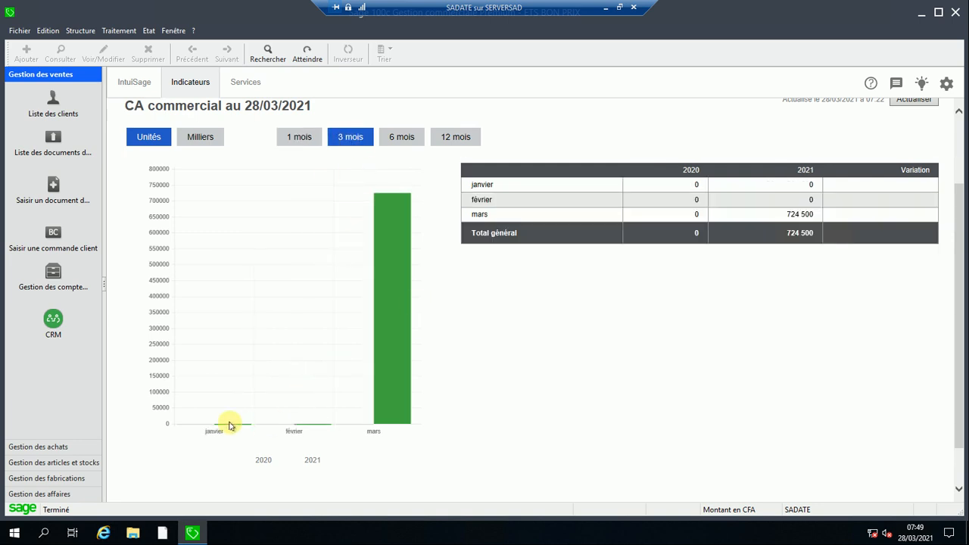
click(290, 135)
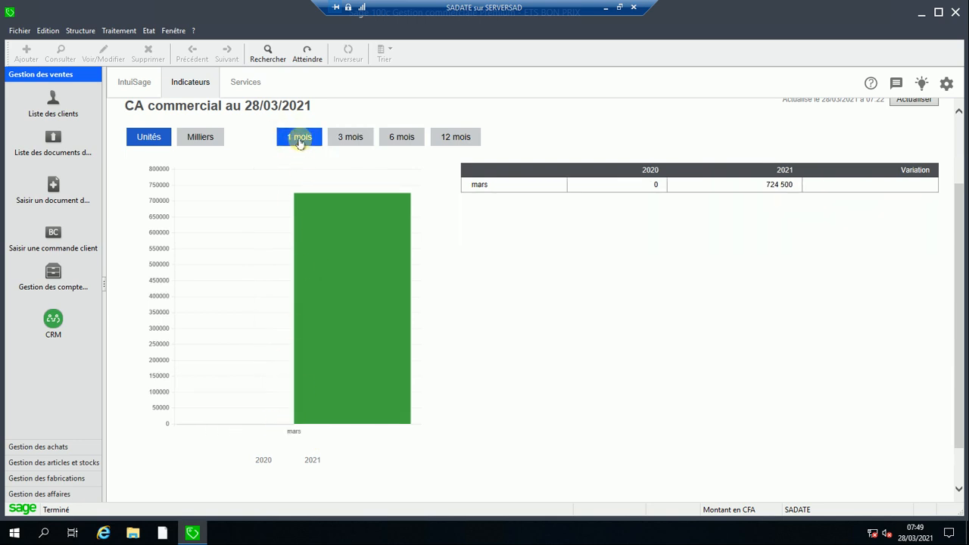
click(336, 139)
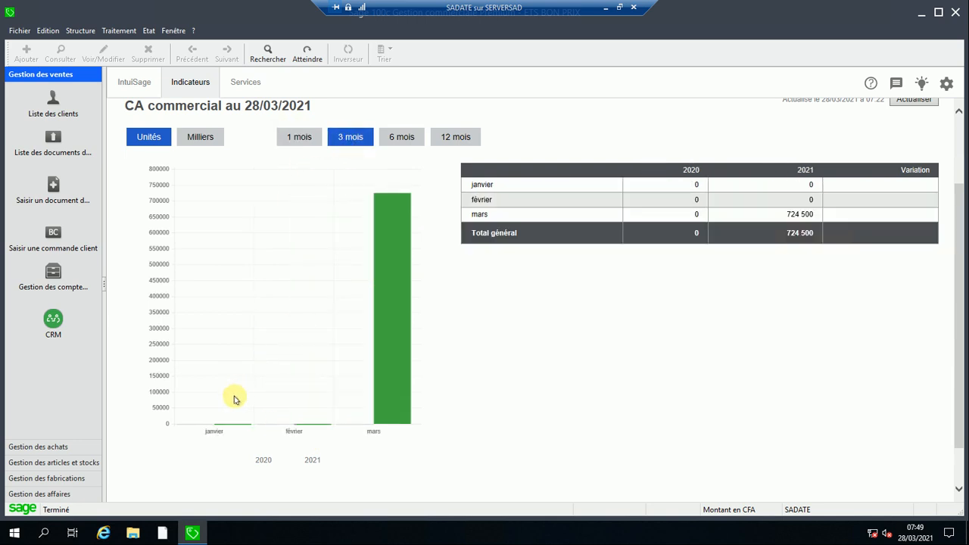
click(416, 140)
click(442, 142)
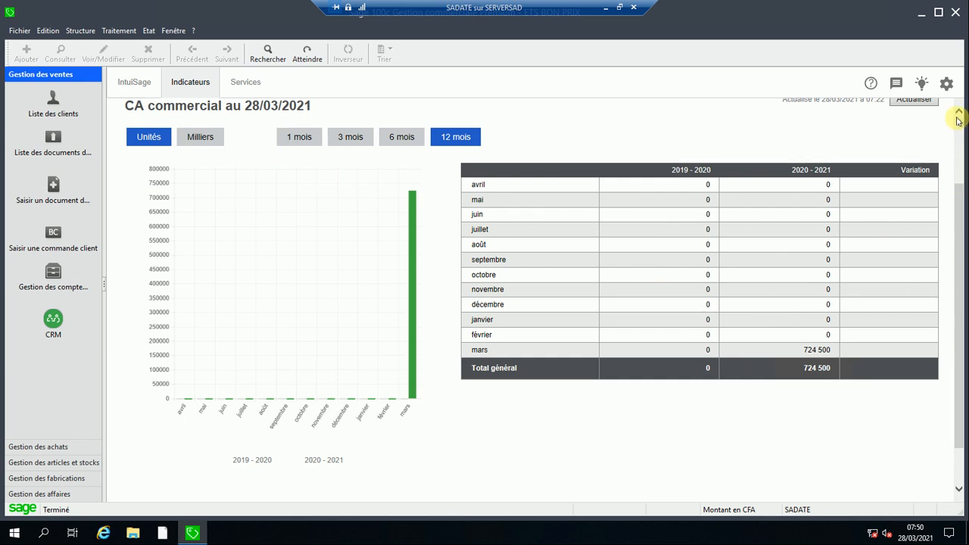
scroll(959, 121, up, 2)
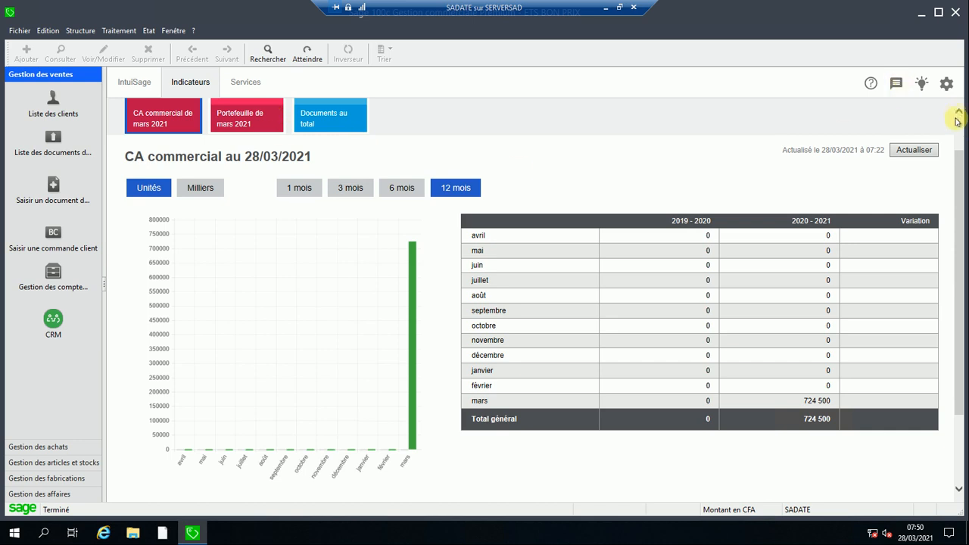
scroll(960, 121, up, 2)
- Refresh the sales indicators while reviewing the March 2021 current portfolio and the breakdown of documents by type
click(242, 149)
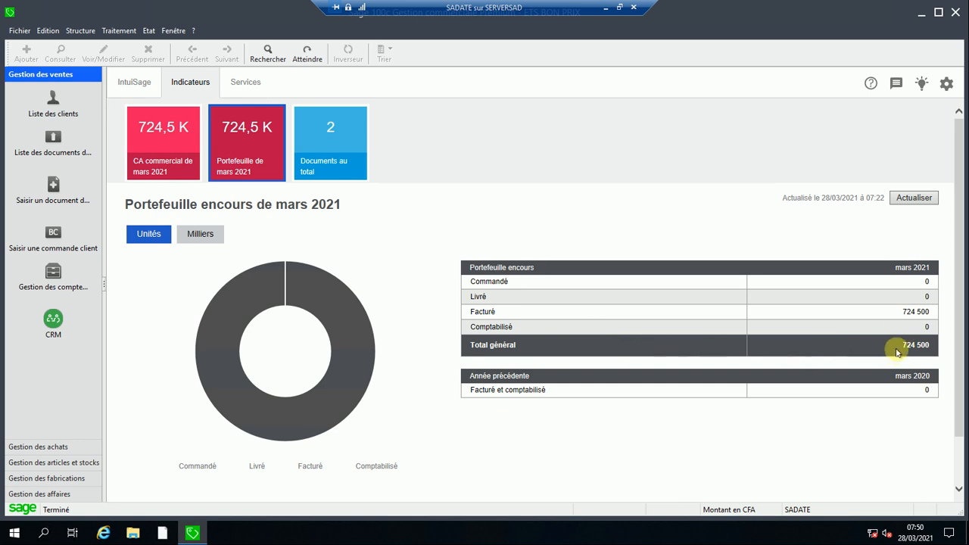
click(915, 198)
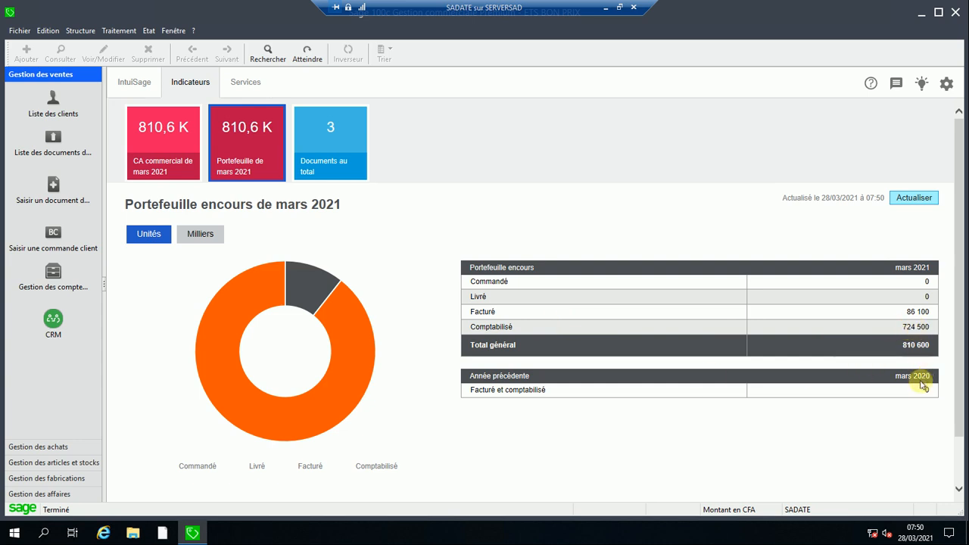
click(330, 153)
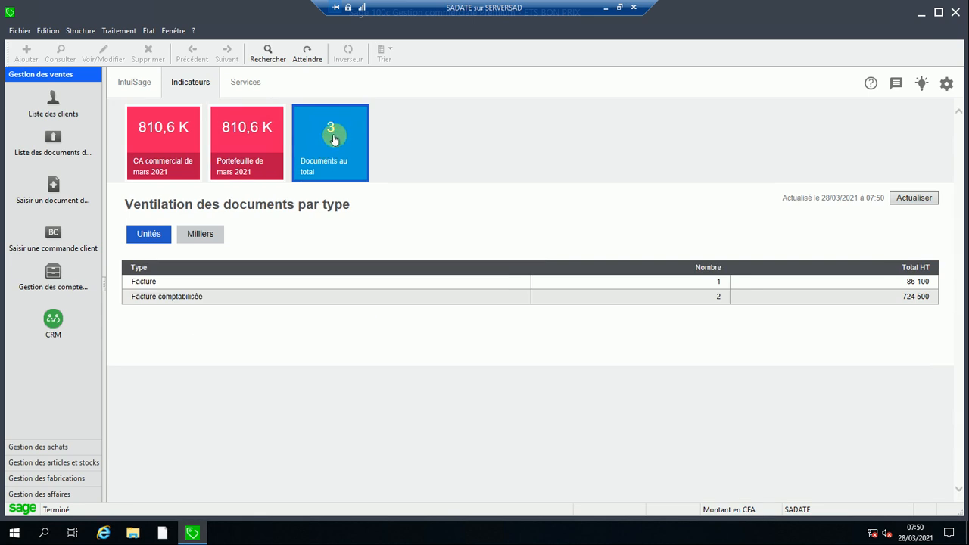
click(340, 126)
click(934, 199)
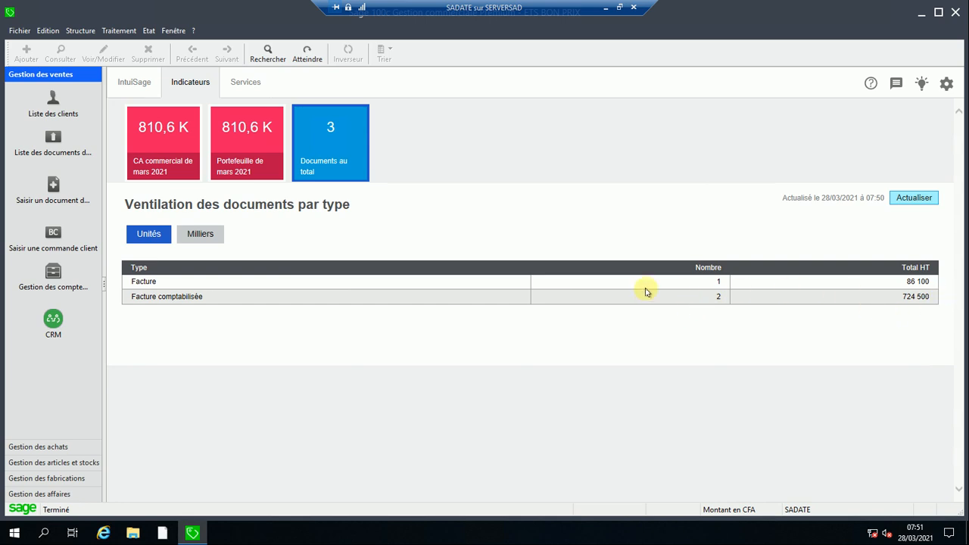
- Leave the sales indicators and return to the IntuiSage home page
click(249, 85)
click(209, 83)
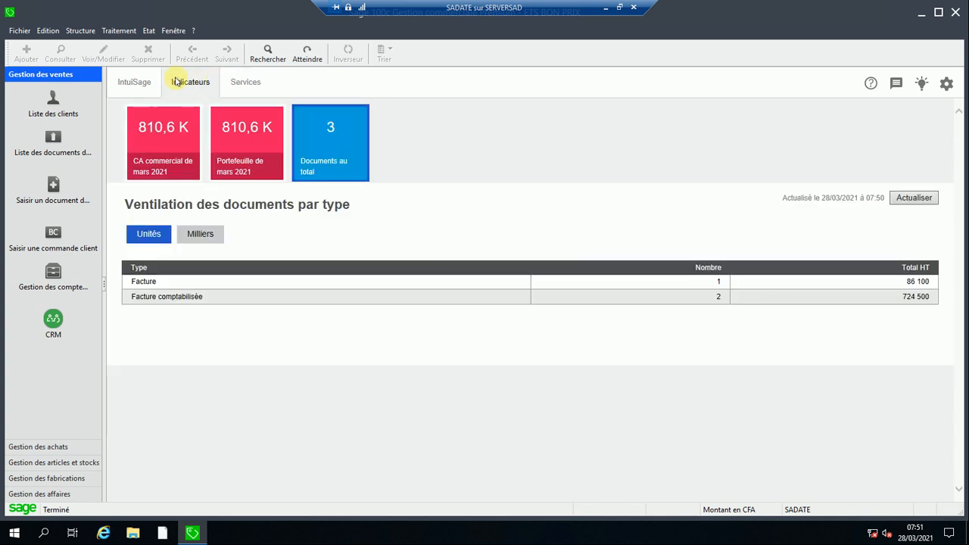
click(121, 87)
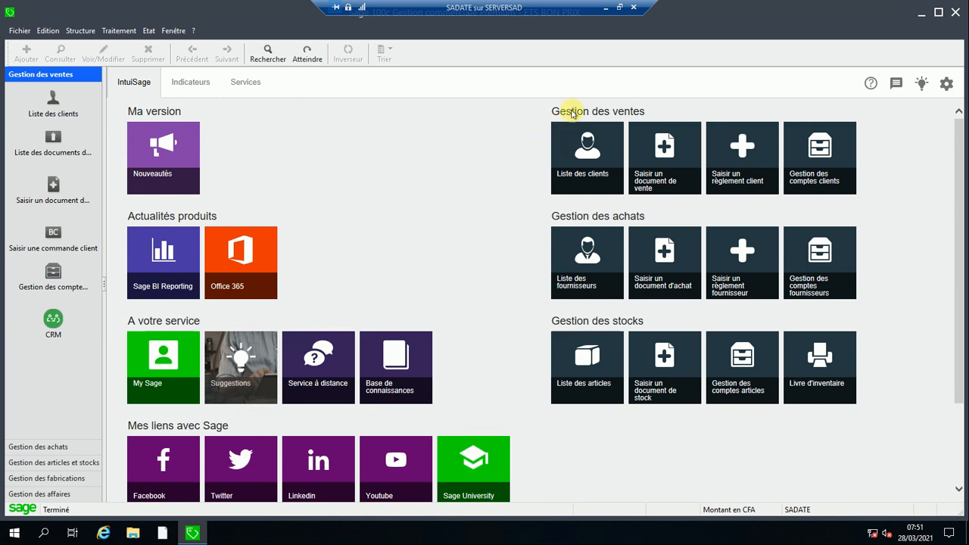
click(605, 7)
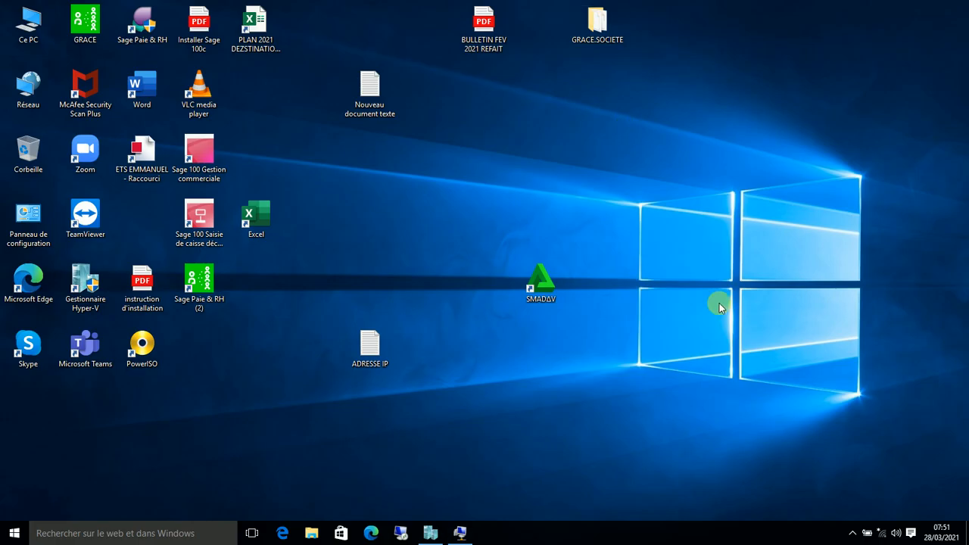
click(853, 532)
right_click(827, 487)
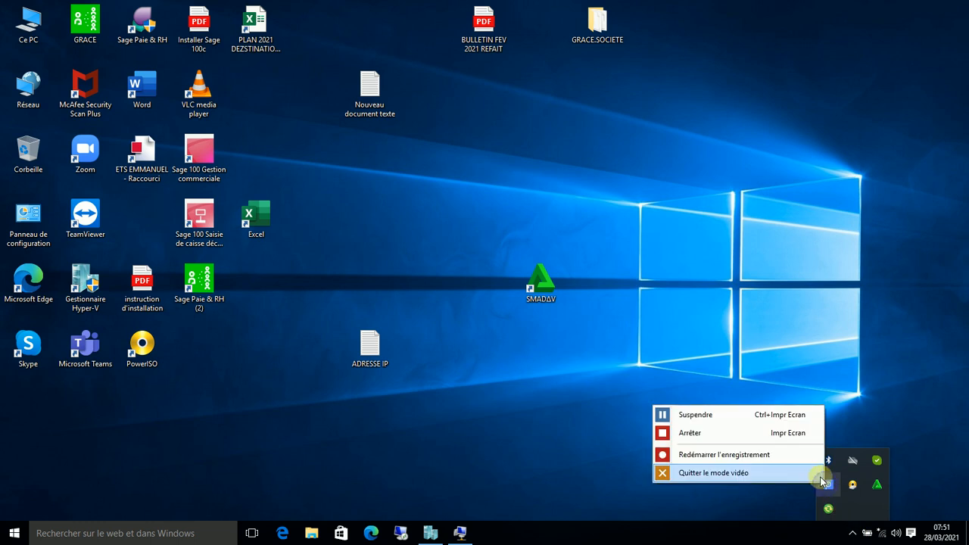